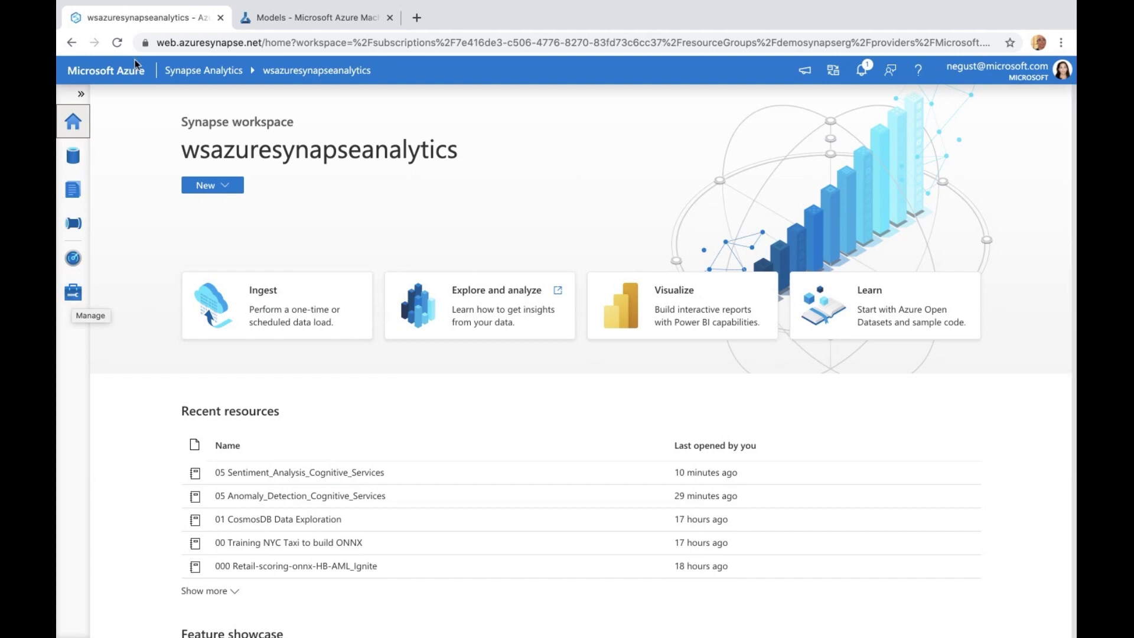
Look over the workspace data and the external connections defined as linked services.
left_click(73, 160)
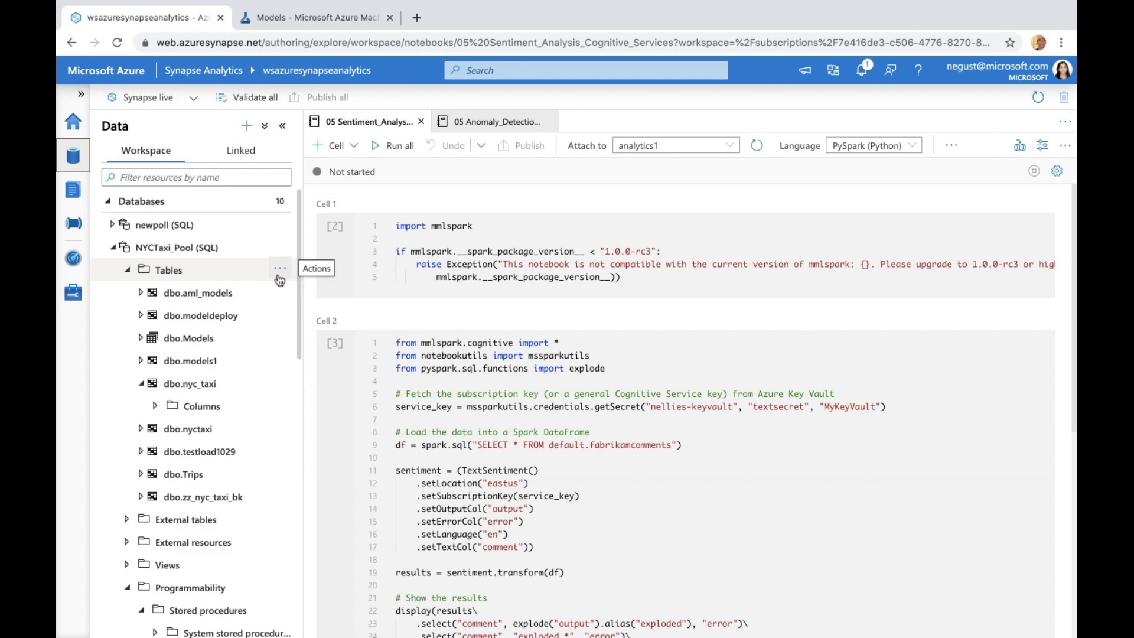
left_click(72, 291)
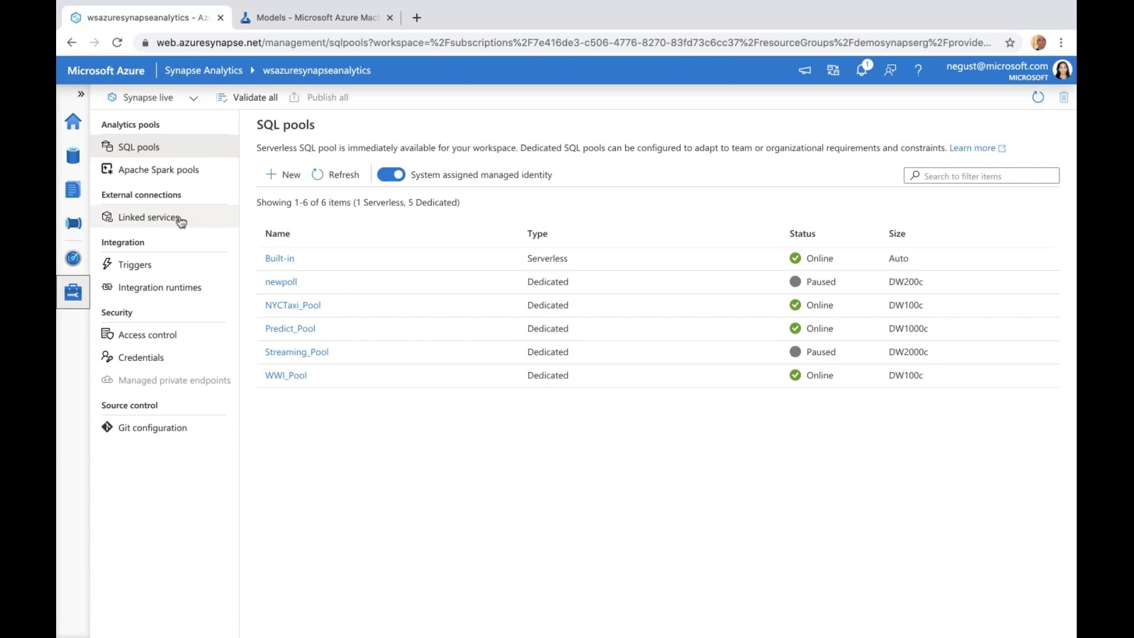
left_click(180, 221)
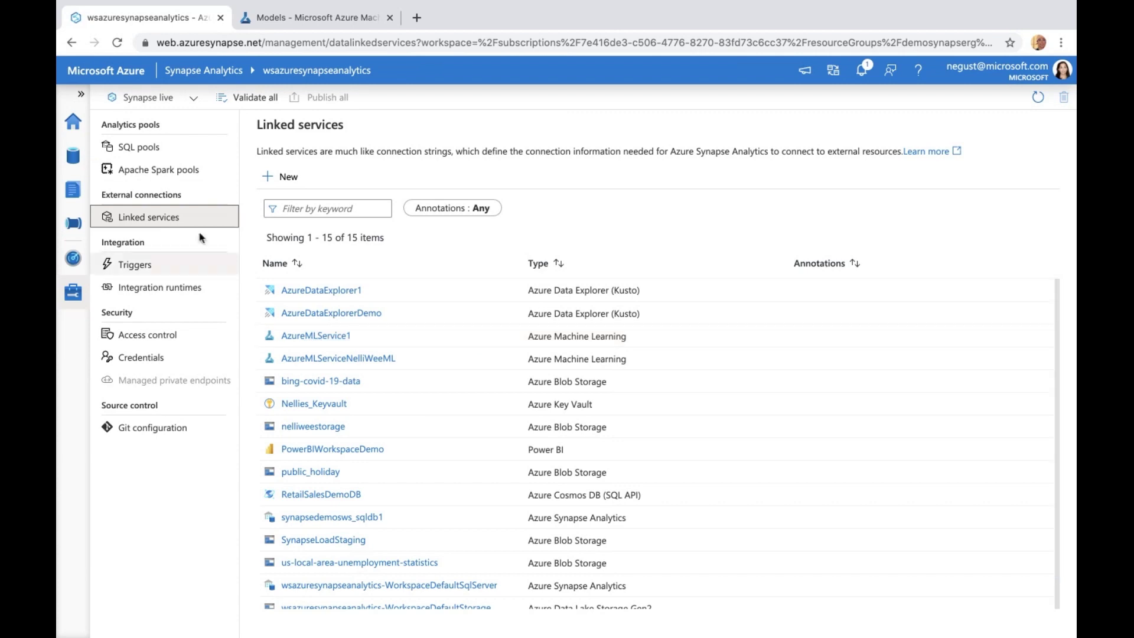
Start enriching the fabrikam_text_analytics Spark table with the existing Text Analytics - Sentiment Analysis model.
left_click(73, 156)
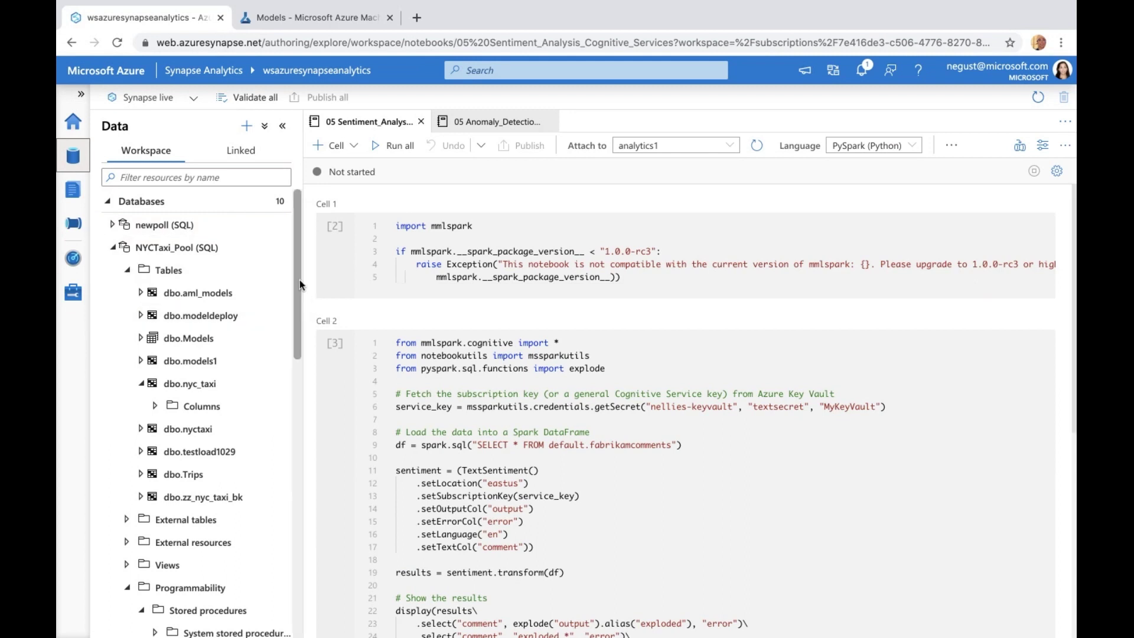
scroll(283, 452, "down", 6)
scroll(282, 453, "down", 6)
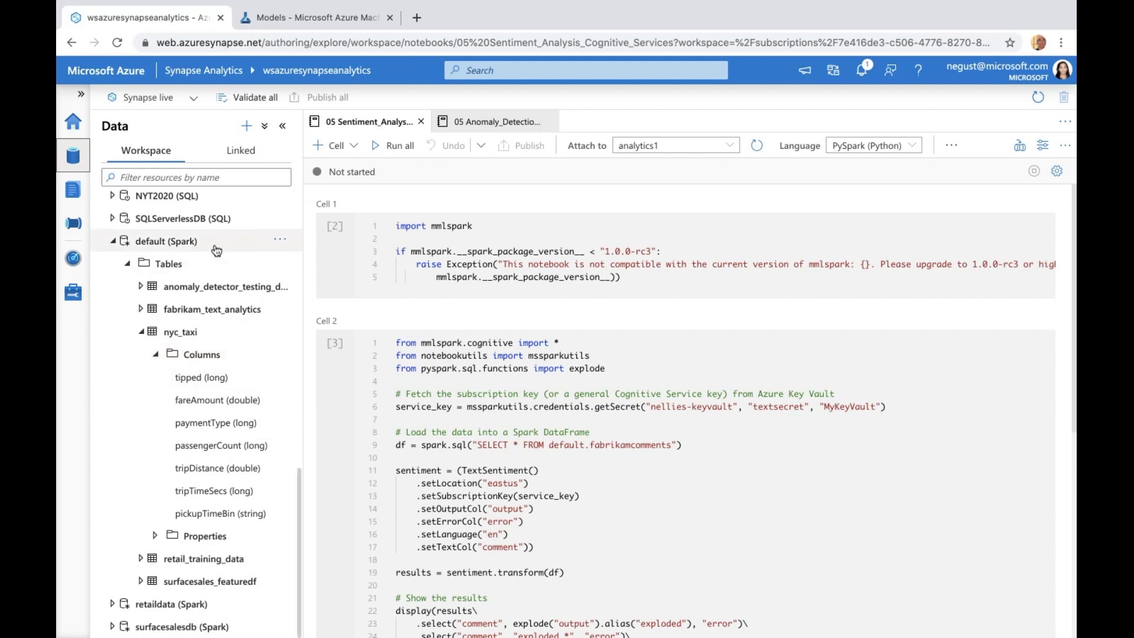
right_click(263, 313)
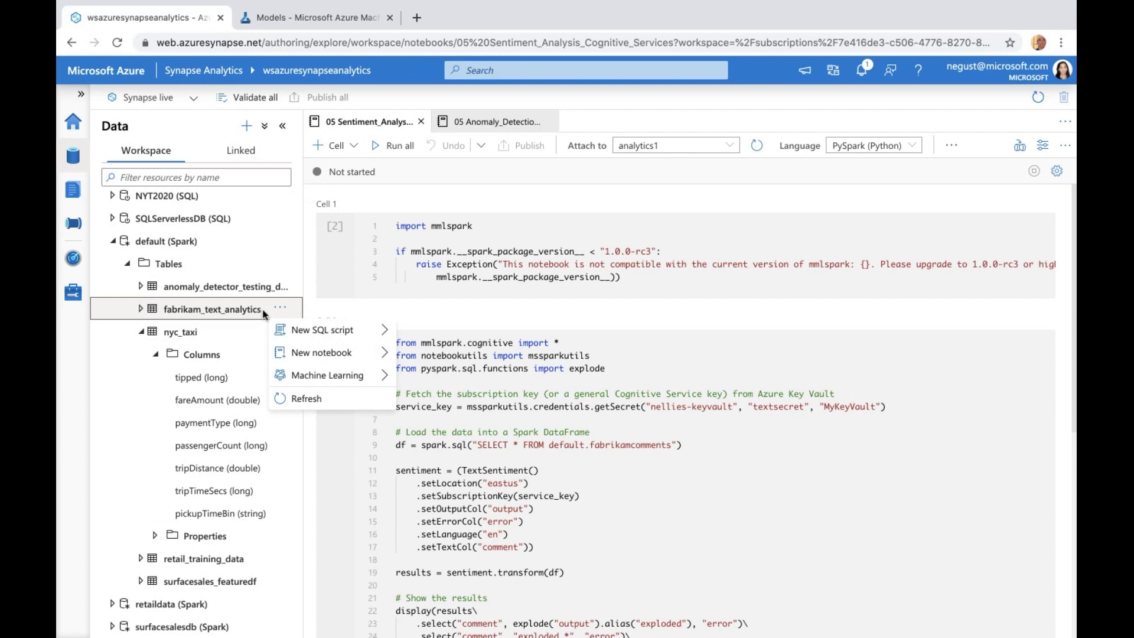
mouse_move(304, 378)
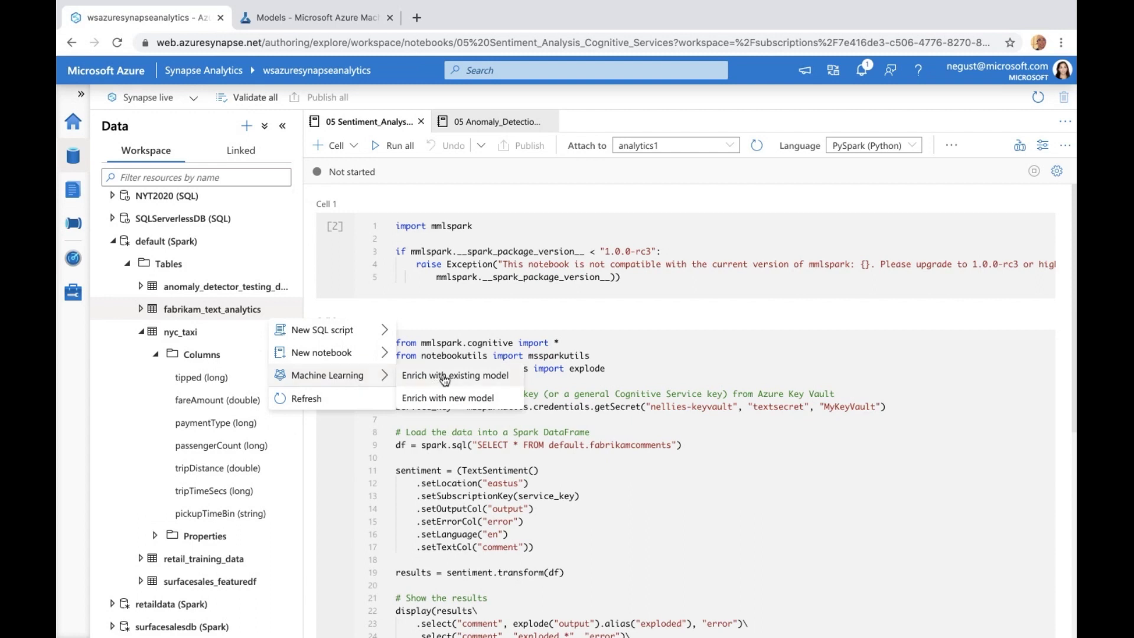
left_click(513, 383)
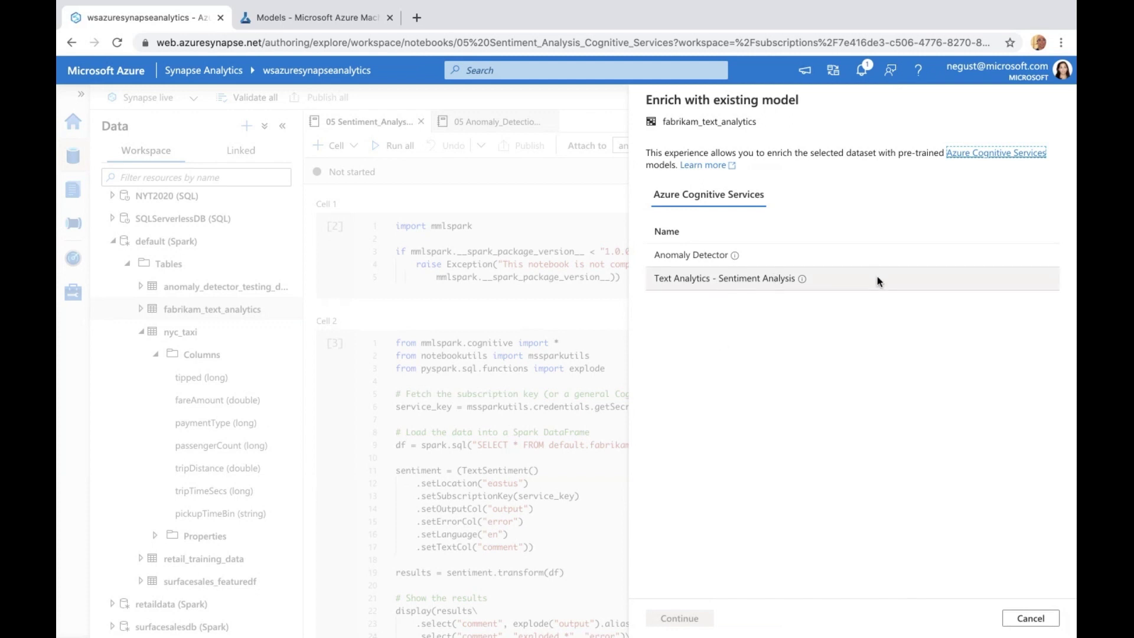
left_click(825, 285)
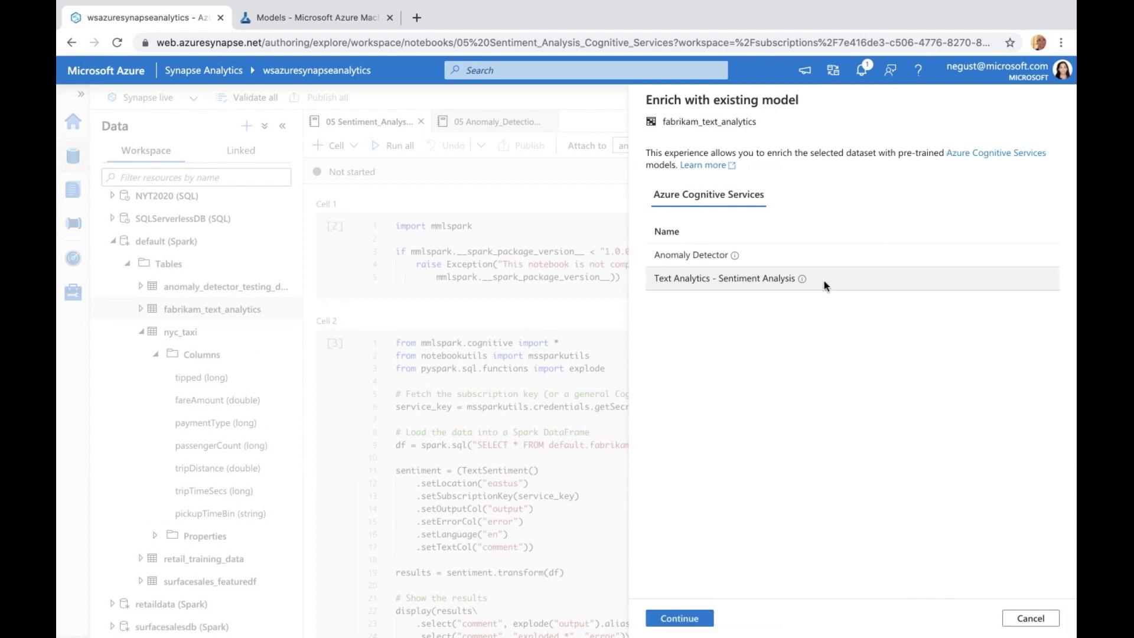
left_click(680, 618)
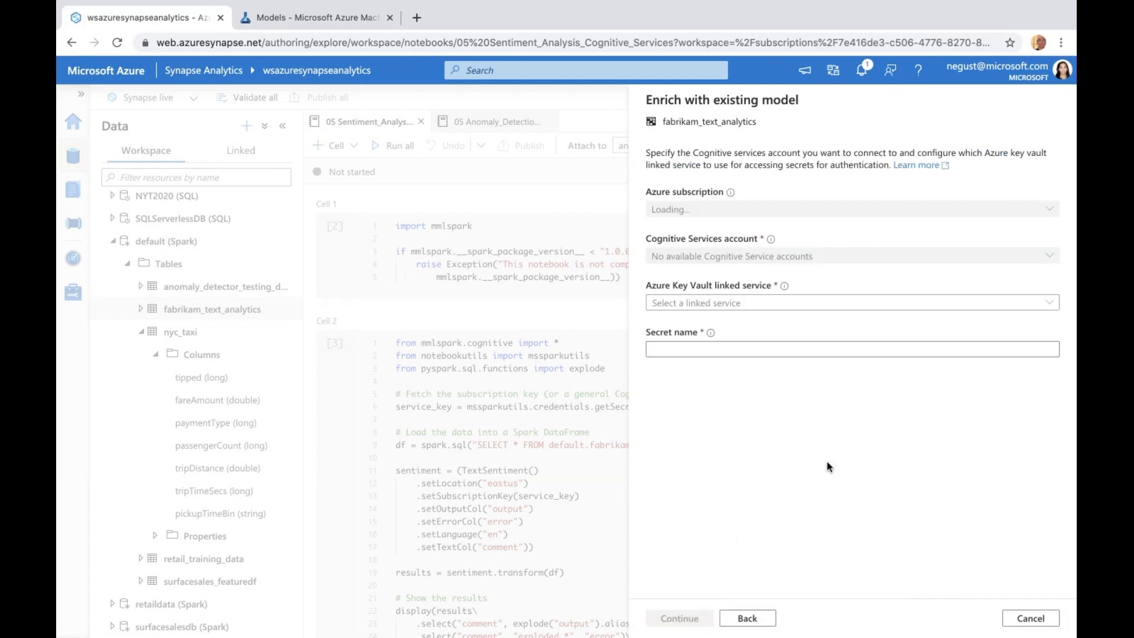
Use Nellies_Keyvault as the Azure Key Vault linked service and enter textsecret as the secret name.
left_click(745, 304)
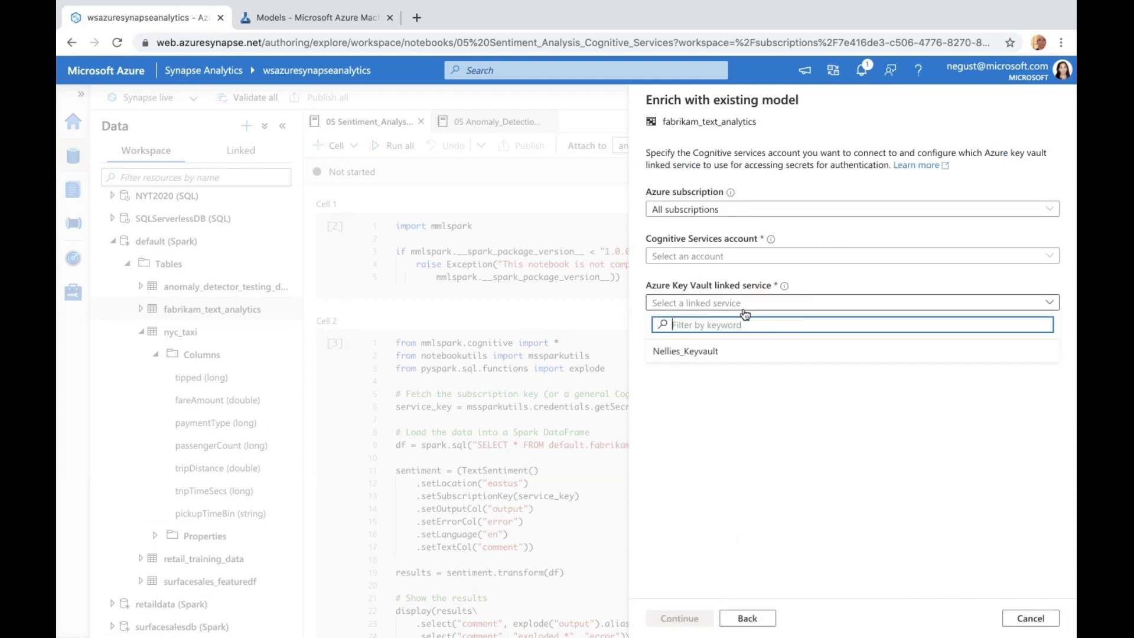
left_click(722, 352)
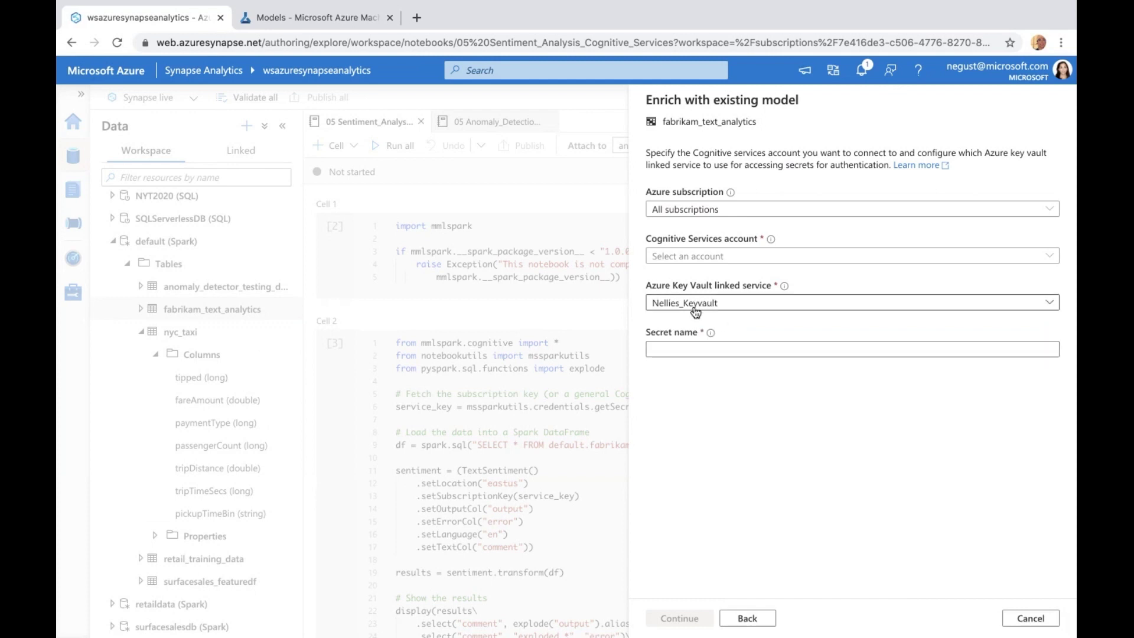
left_click(725, 352)
type("textsecret")
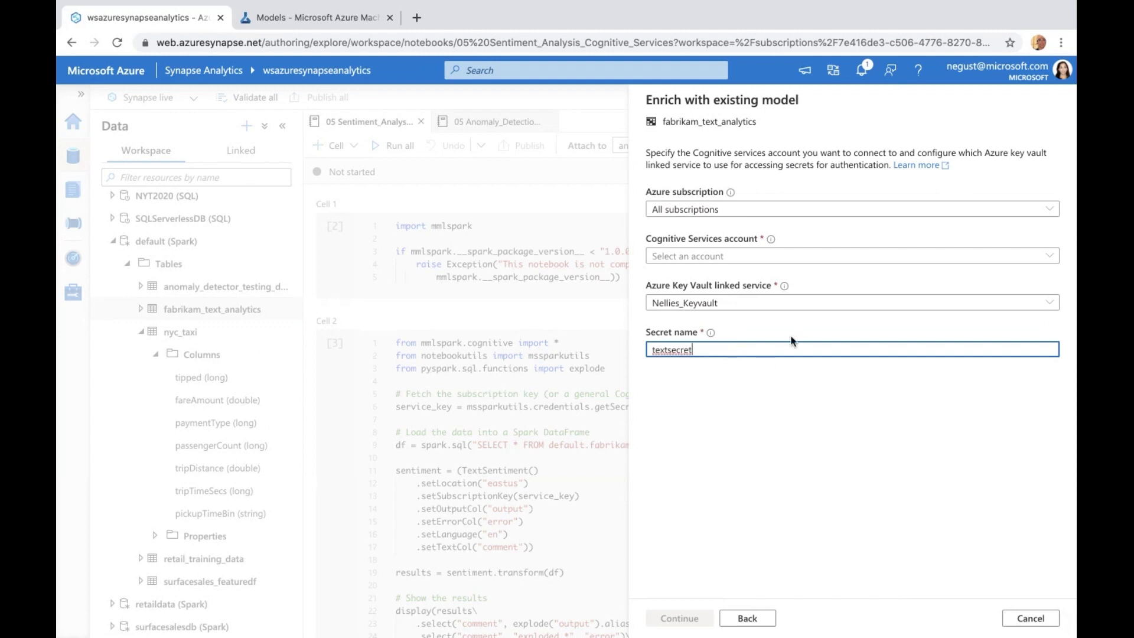
Choose the BigDataPMInternal subscription and the nelgson-textanalytics Cognitive Services account, and continue to the model settings.
left_click(689, 209)
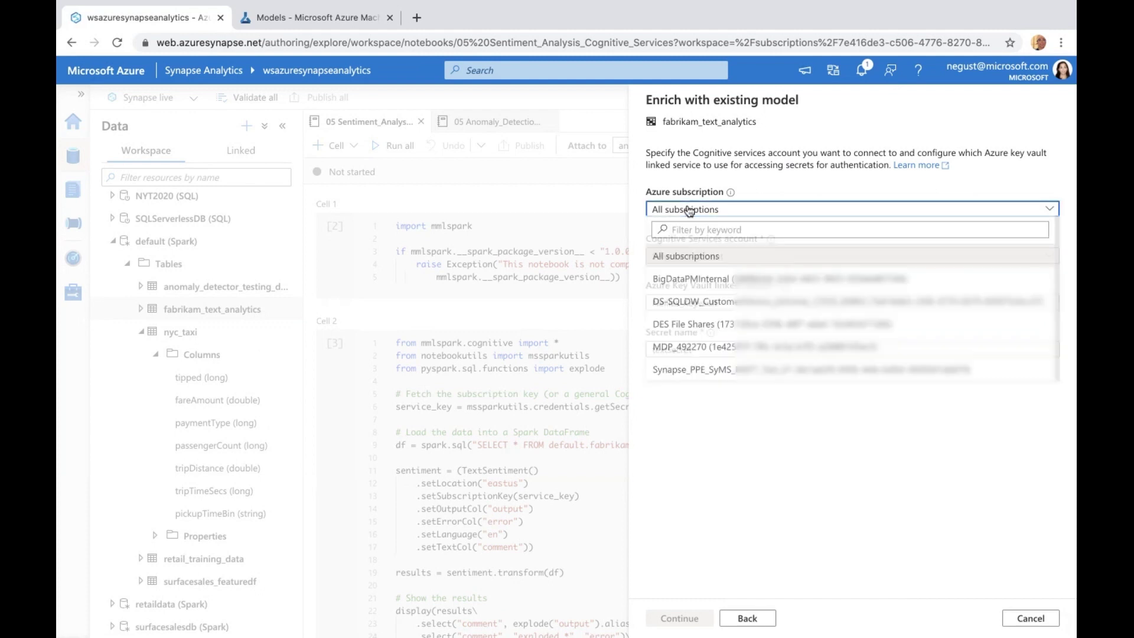
left_click(689, 284)
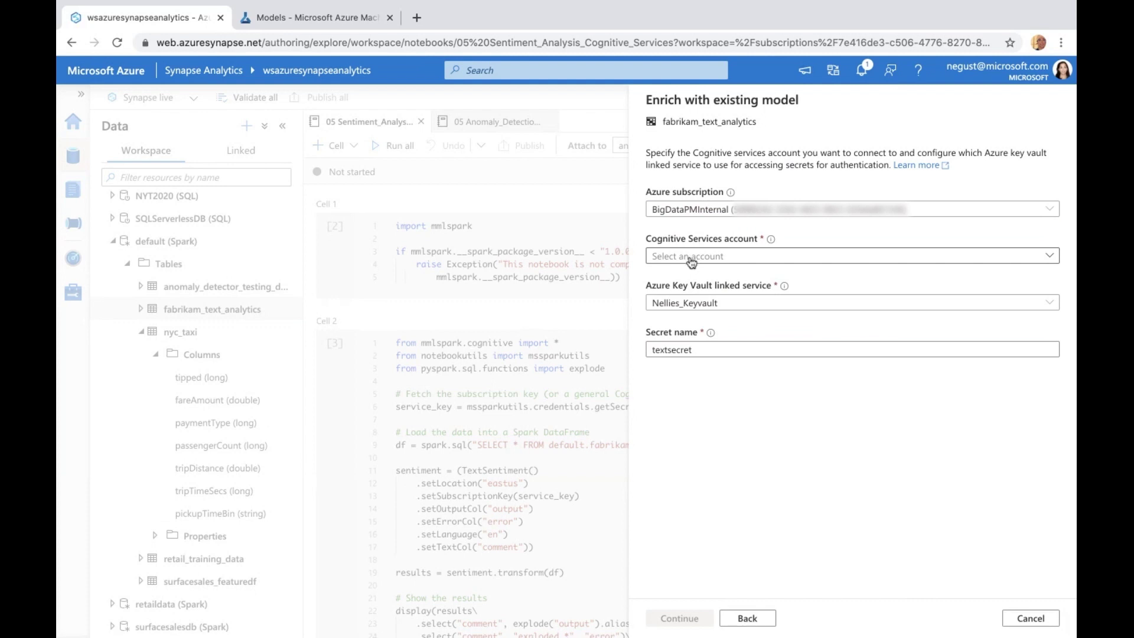
left_click(691, 258)
left_click(700, 304)
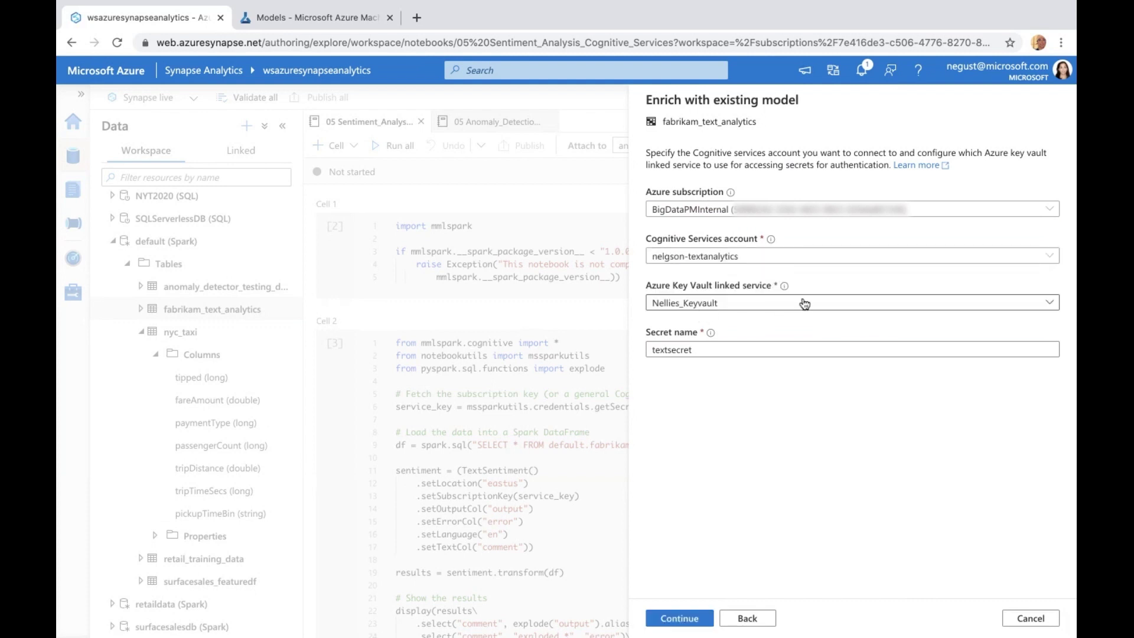
left_click(678, 618)
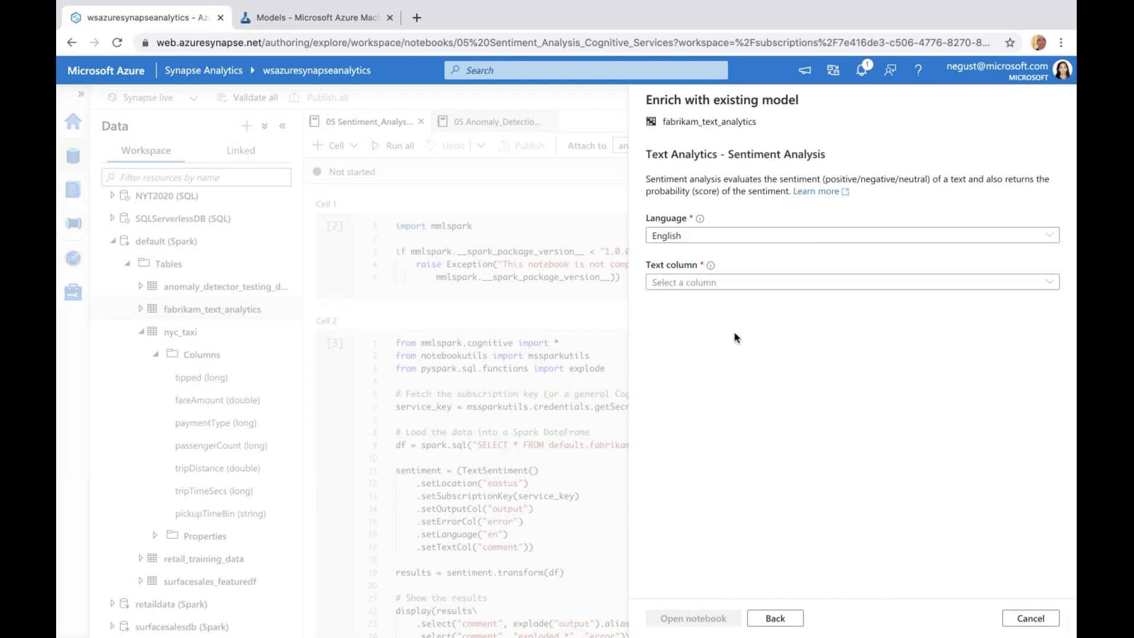
Set the text column for sentiment analysis to comment (string) and open the generated notebook.
left_click(774, 284)
scroll(743, 421, "down", 2)
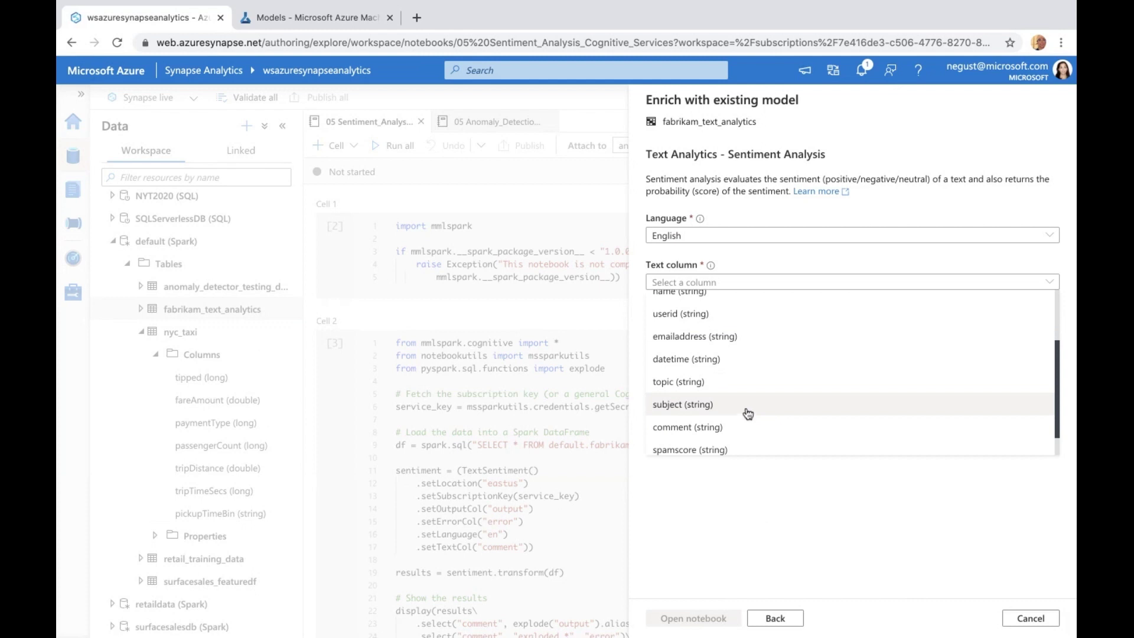
left_click(704, 435)
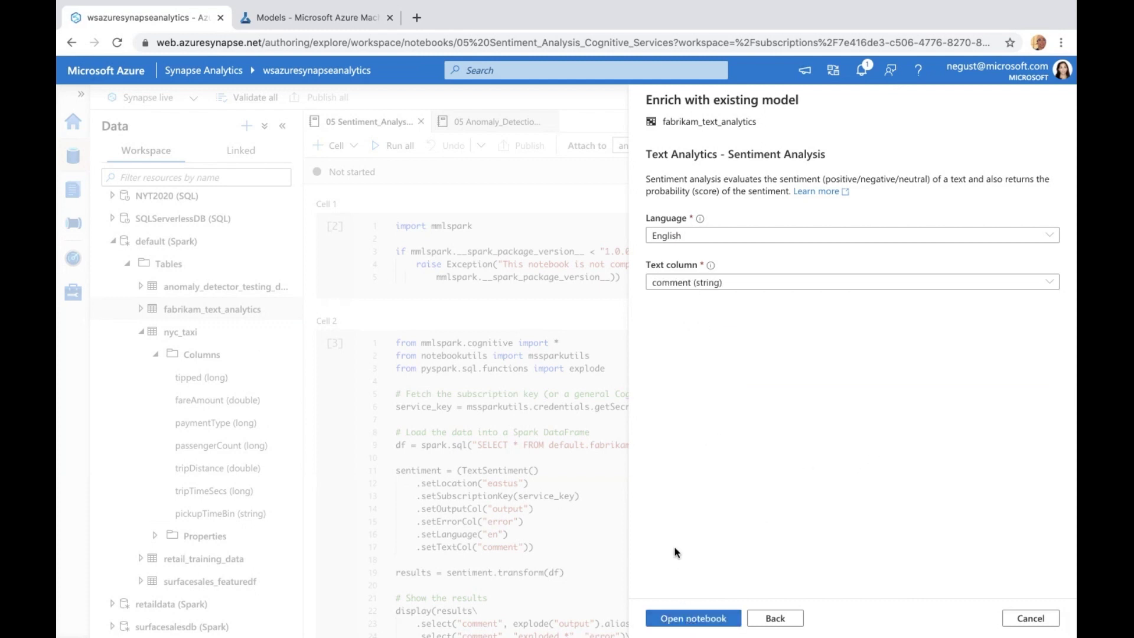
left_click(673, 625)
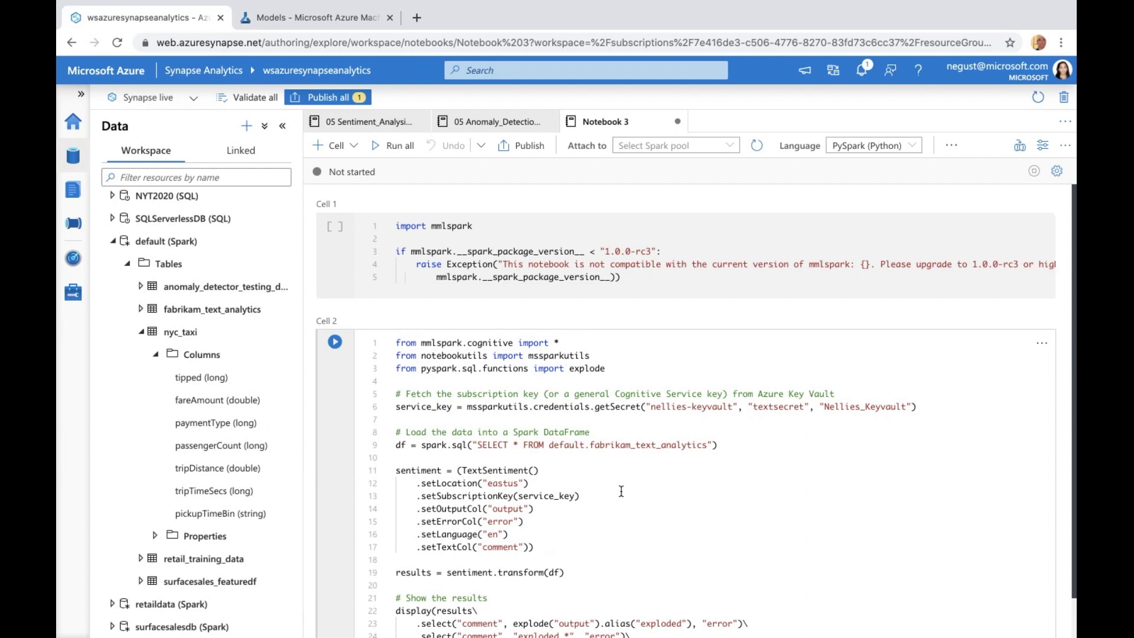
Examine the generated notebook's code and the sentiment results table in the 05 Sentiment_Analysis_Cognitive_Services notebook.
scroll(621, 488, "down", 1)
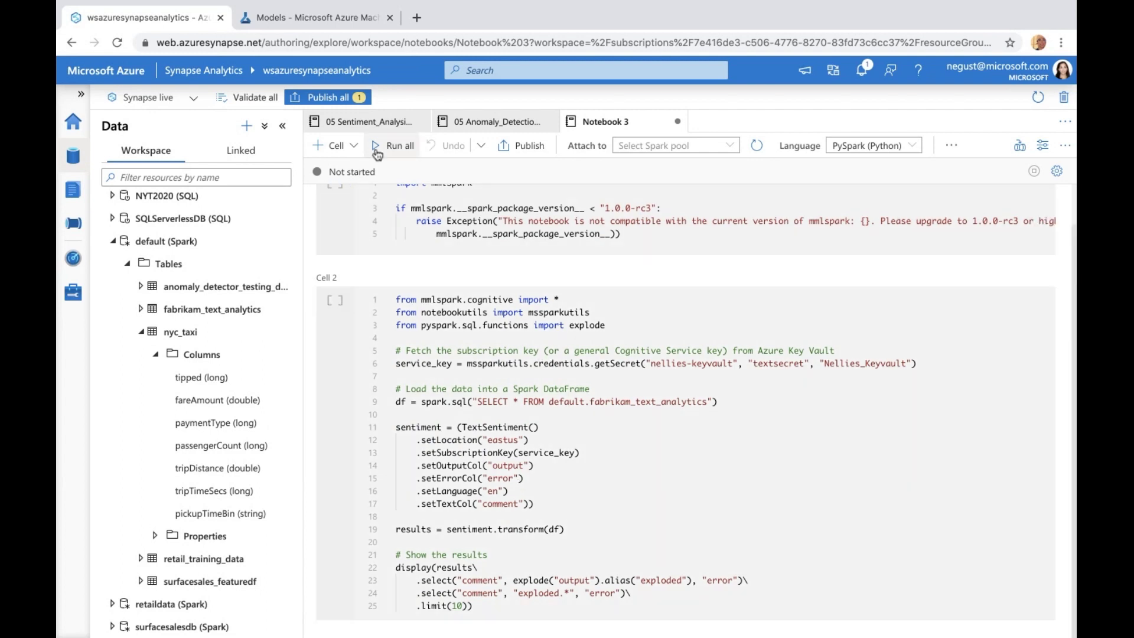
left_click(496, 351)
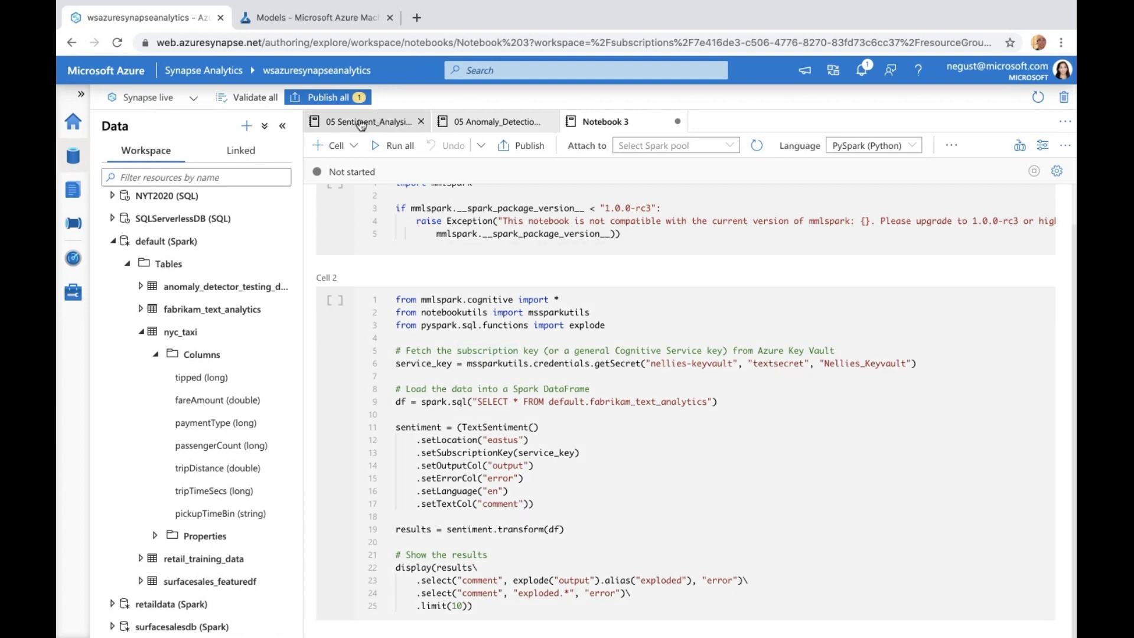
left_click(360, 125)
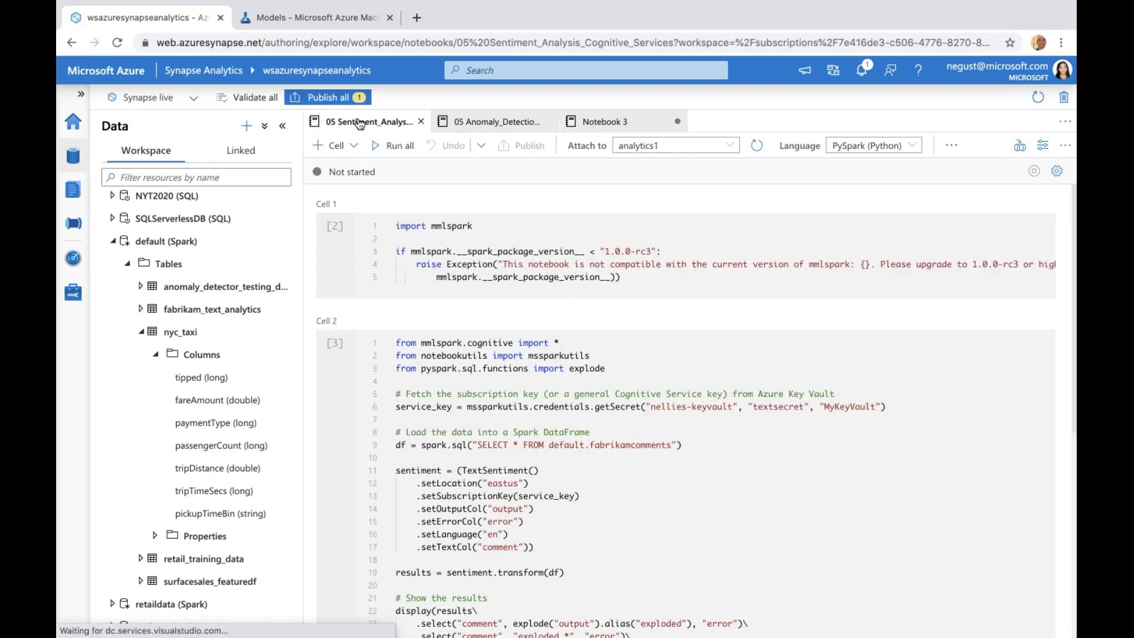
scroll(869, 378, "down", 4)
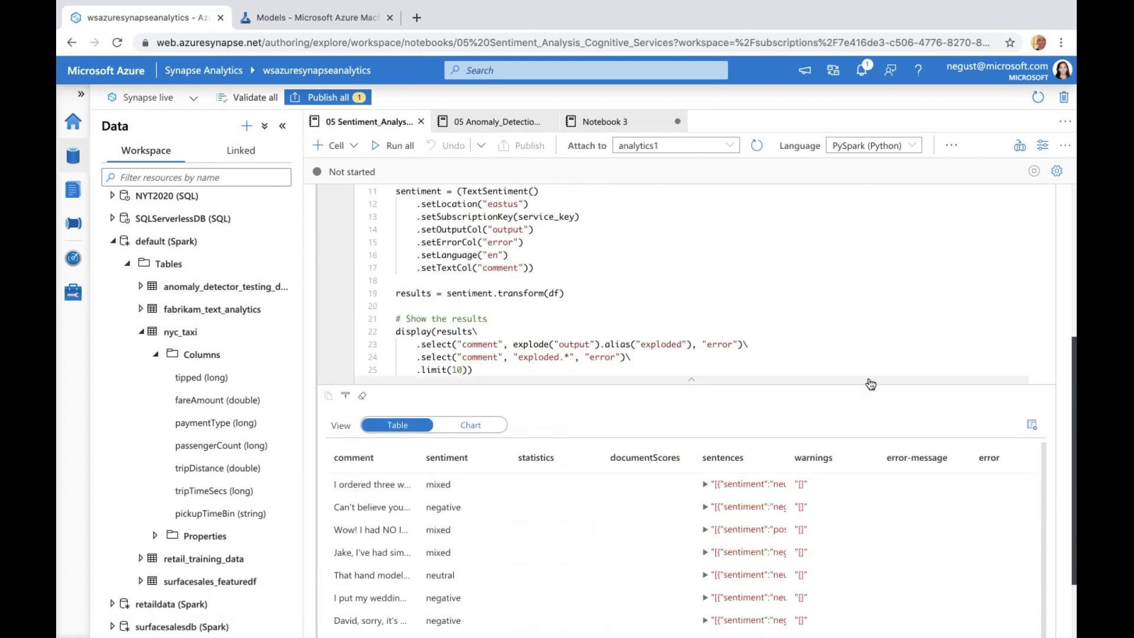
scroll(871, 354, "down", 3)
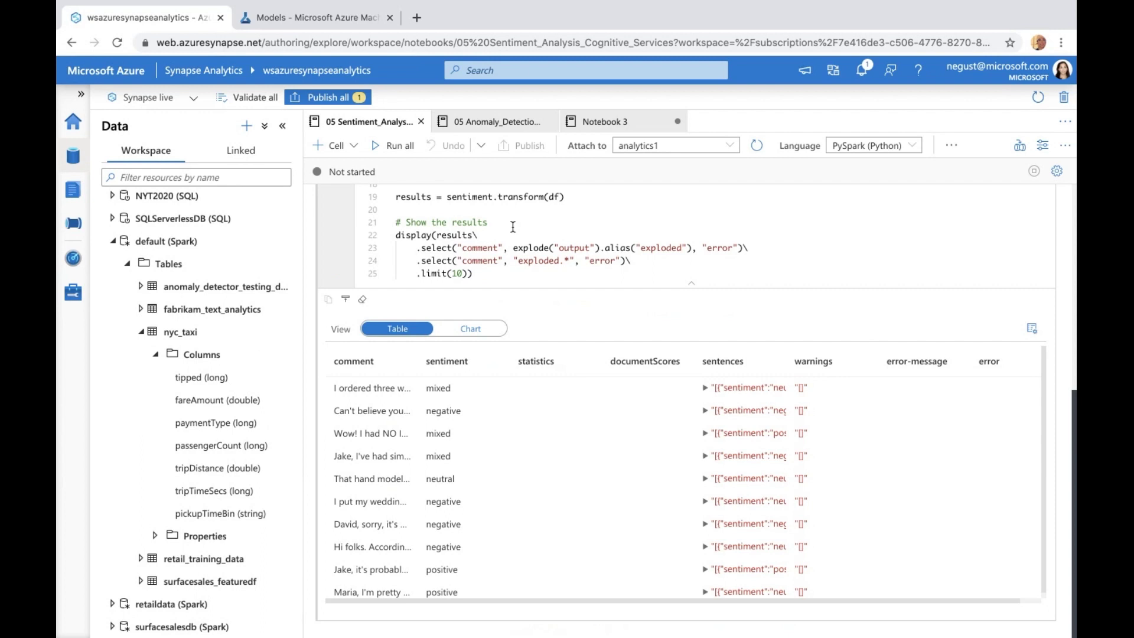
scroll(557, 248, "up", 1)
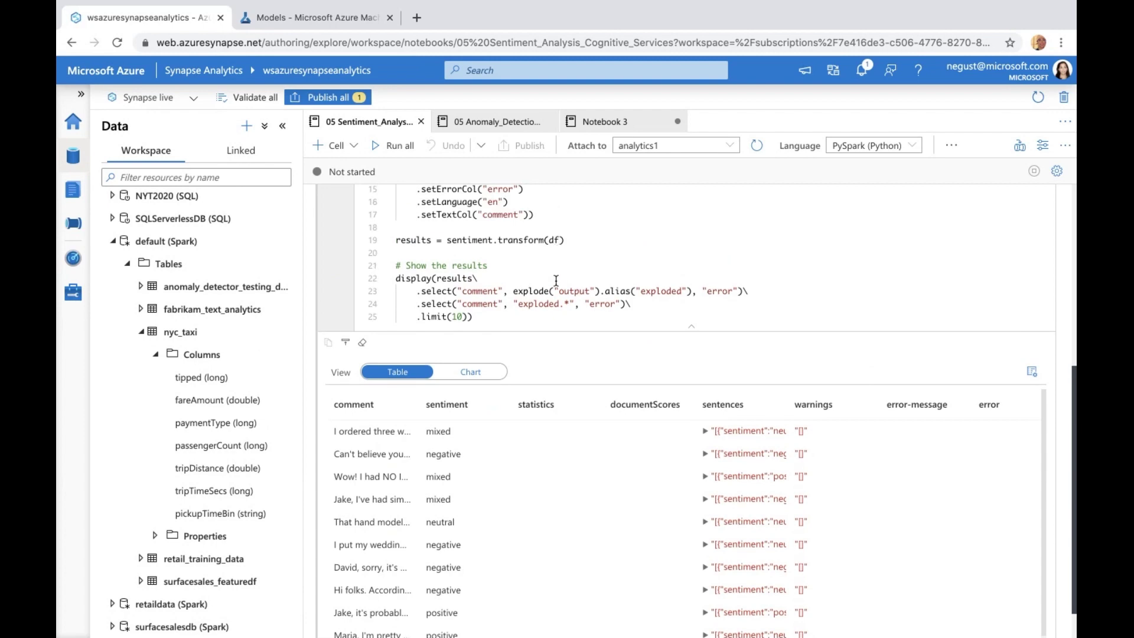
scroll(556, 280, "up", 5)
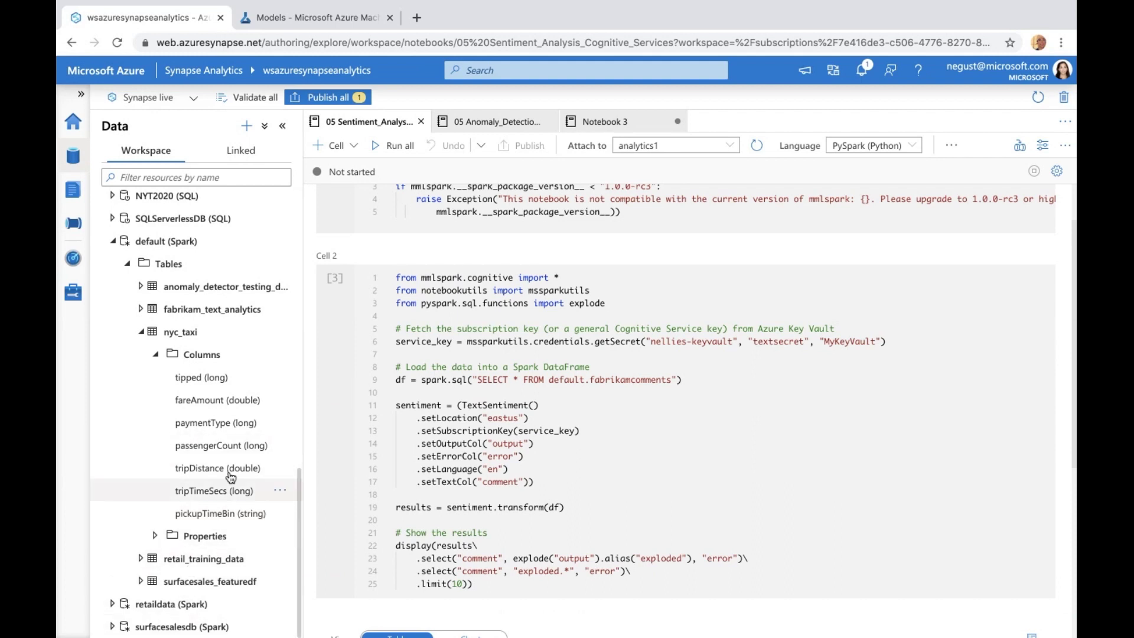
Collapse the nyc_taxi Spark table and start enriching it with a new machine learning model.
left_click(141, 333)
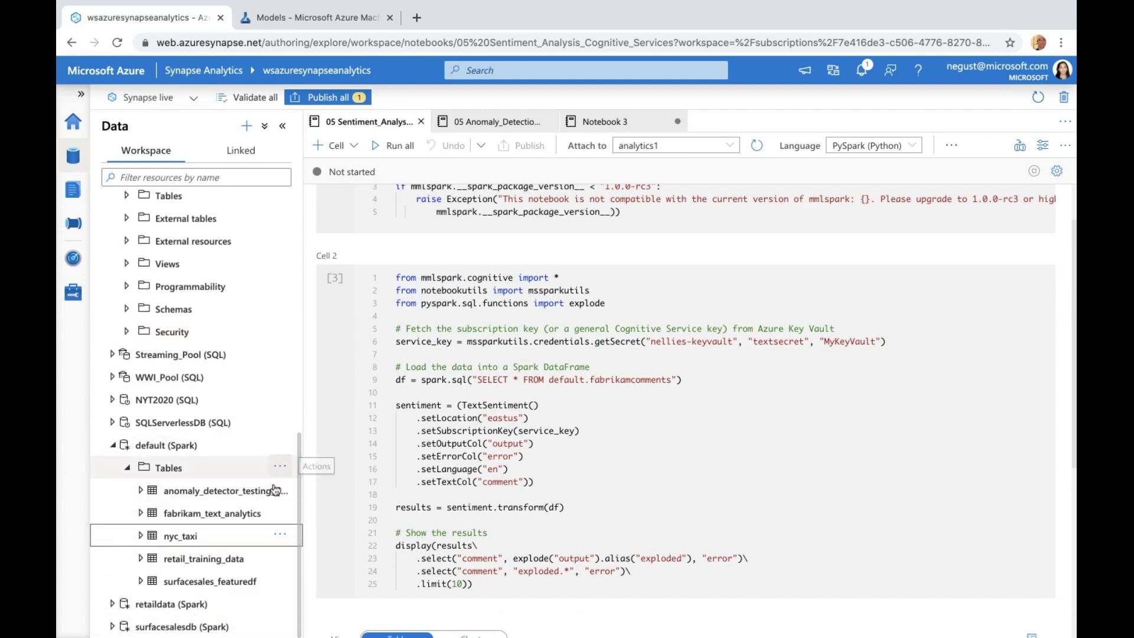
left_click(264, 540)
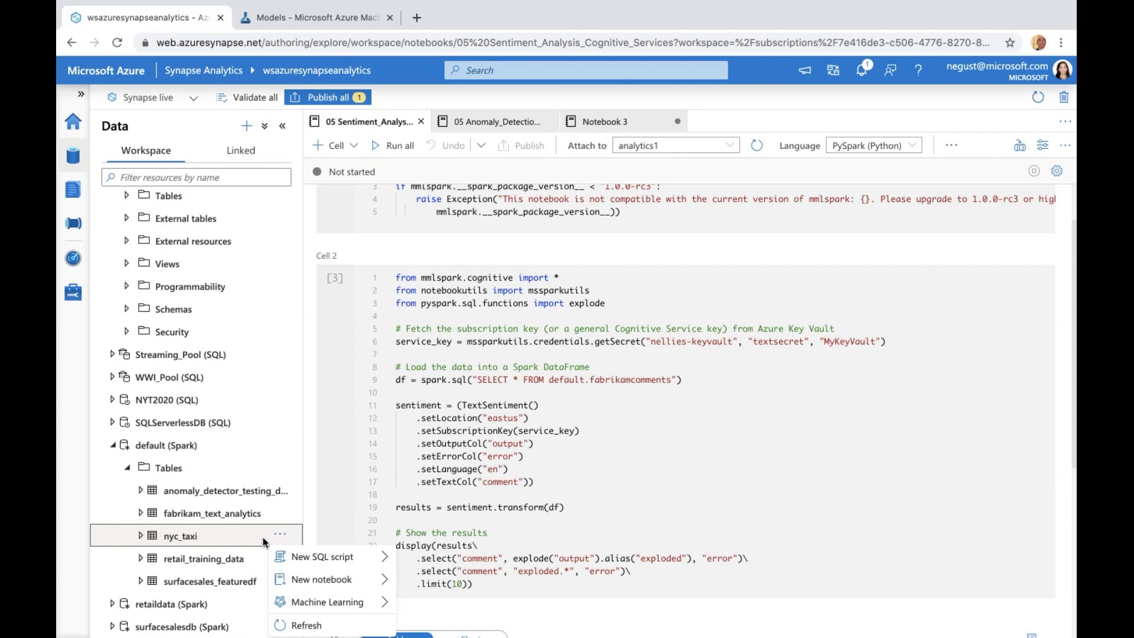
mouse_move(300, 603)
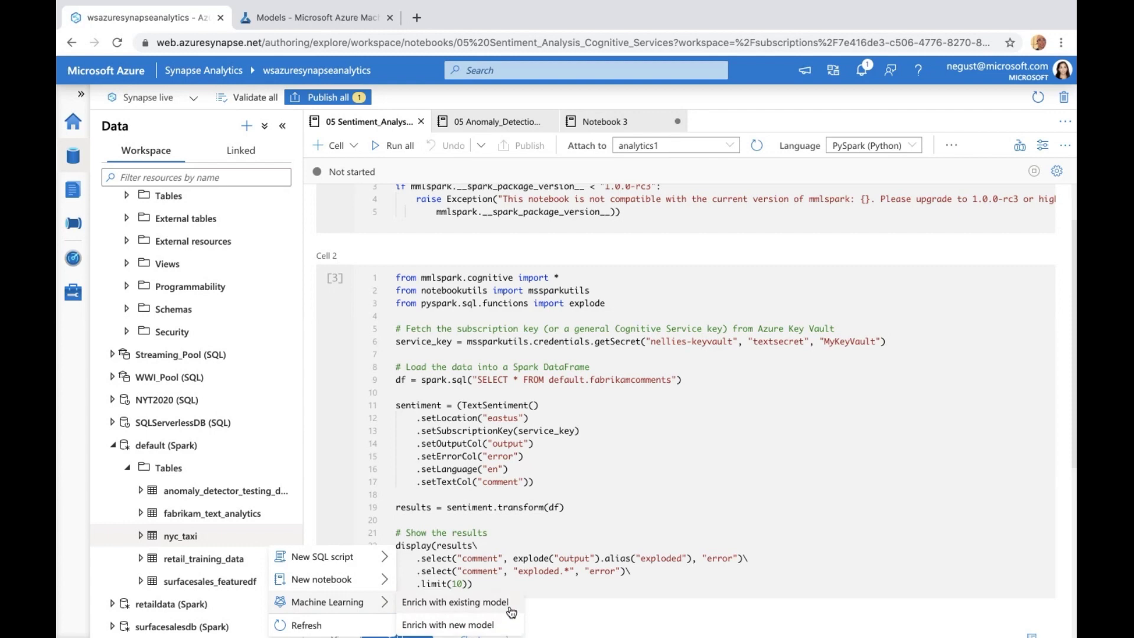
left_click(510, 630)
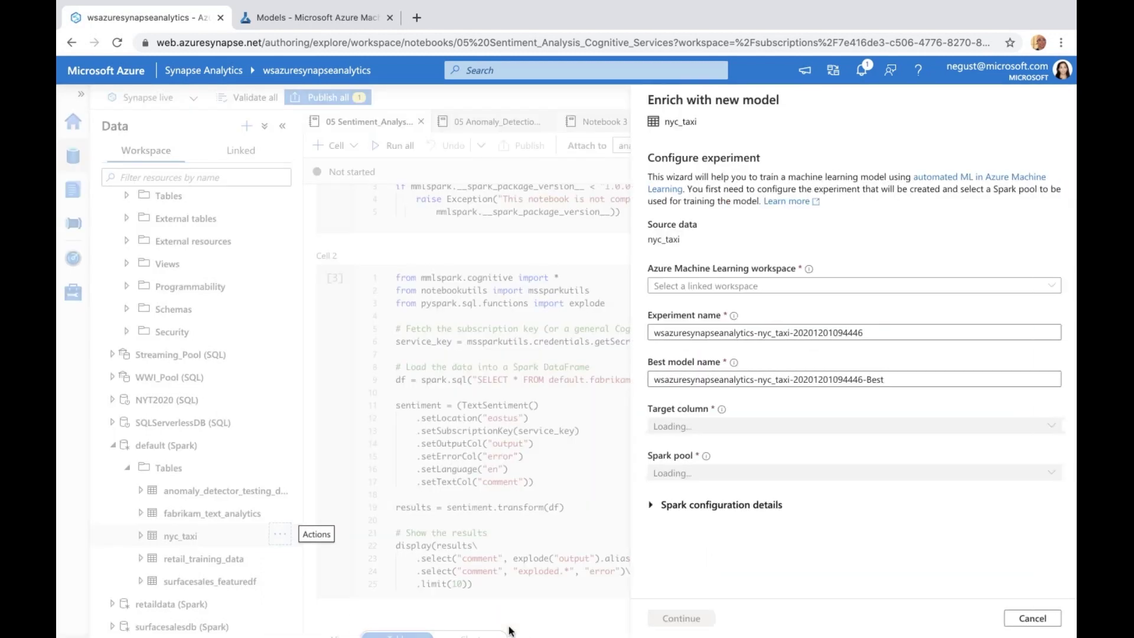
Set the Azure Machine Learning workspace to amlwsdemos and review the experiment name and best model name.
left_click(698, 287)
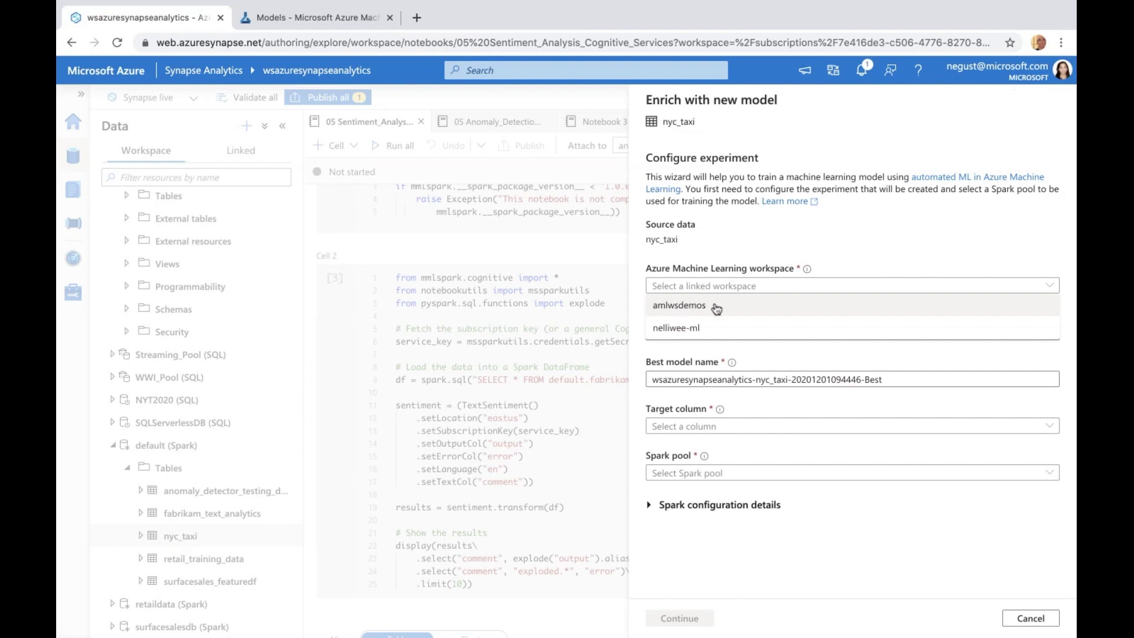
left_click(715, 308)
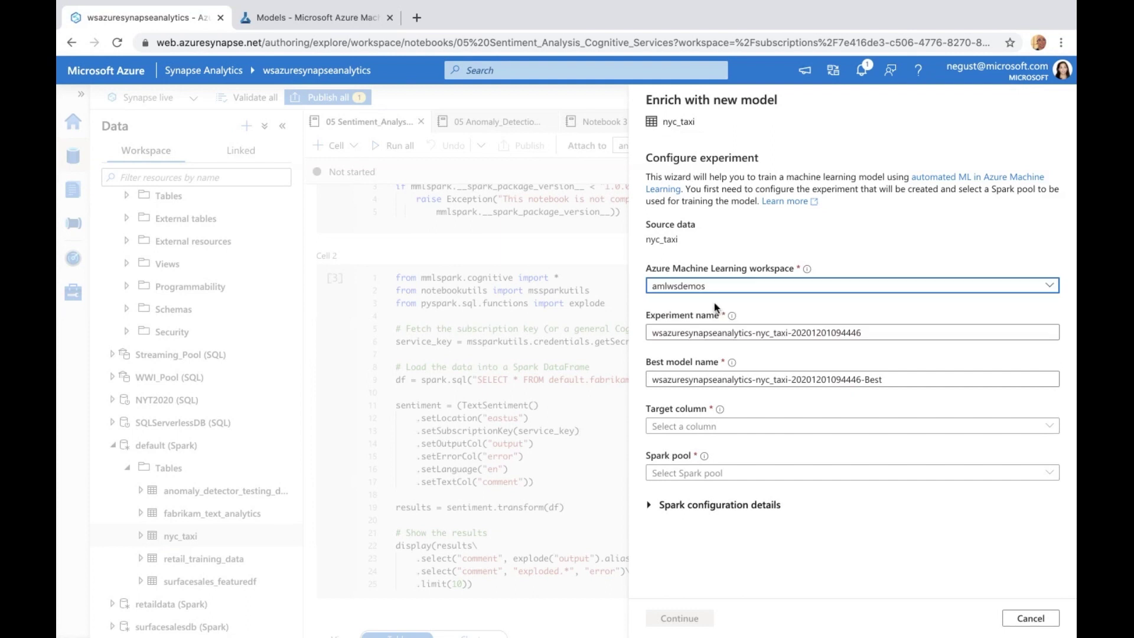
left_click(871, 332)
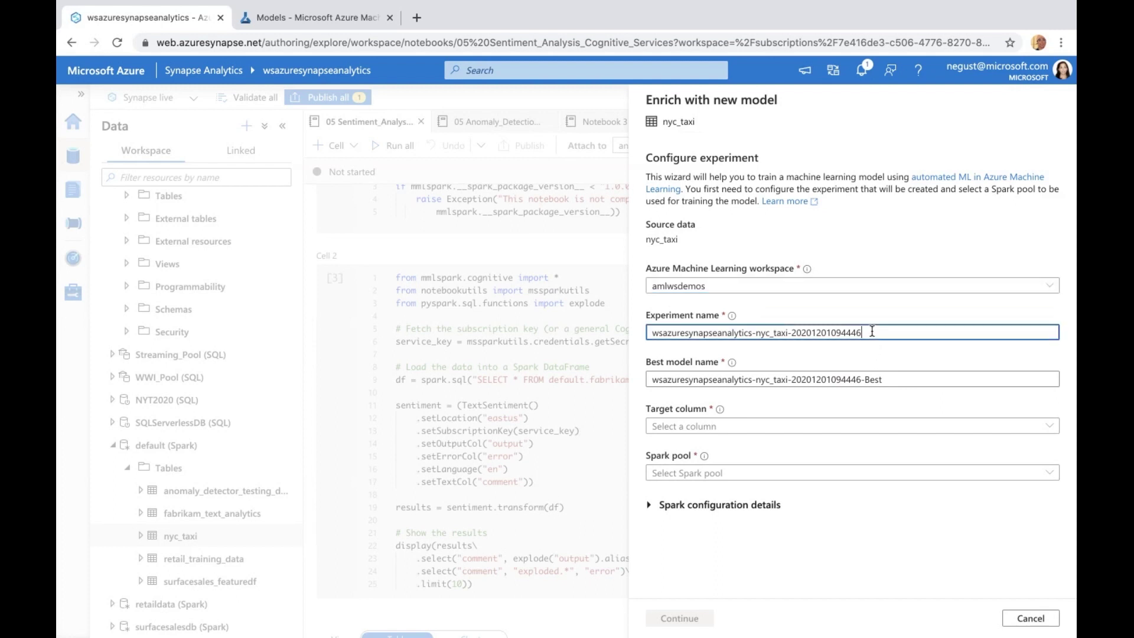
left_click(893, 380)
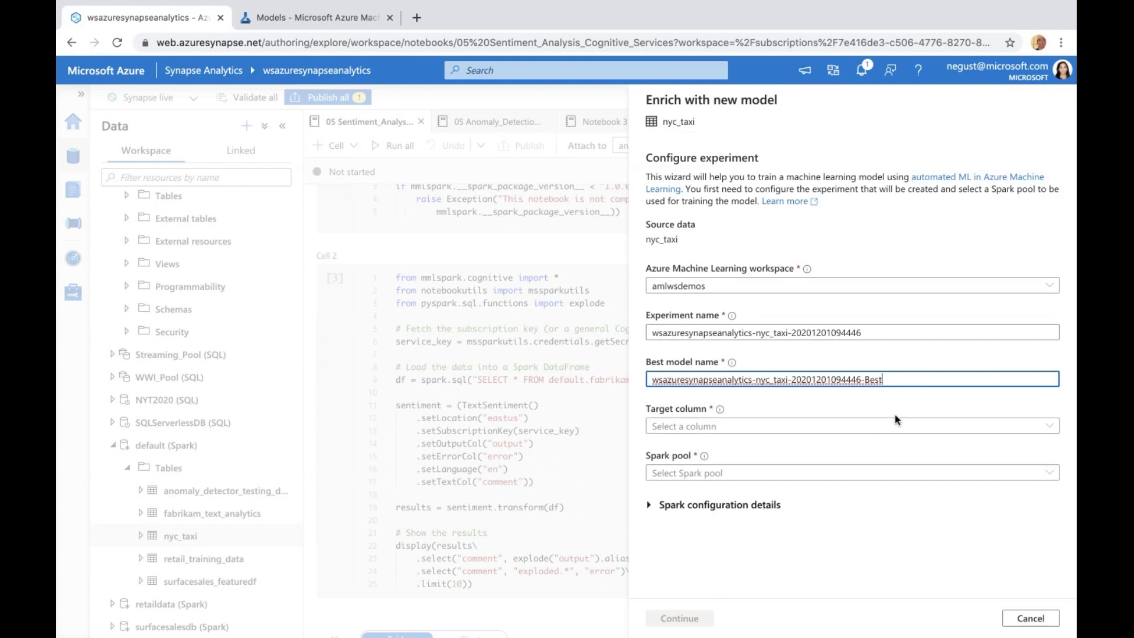
Set the experiment's target column to fareAmount (double) and its Spark pool to automlpool, and continue to the model type choice.
left_click(834, 429)
left_click(699, 469)
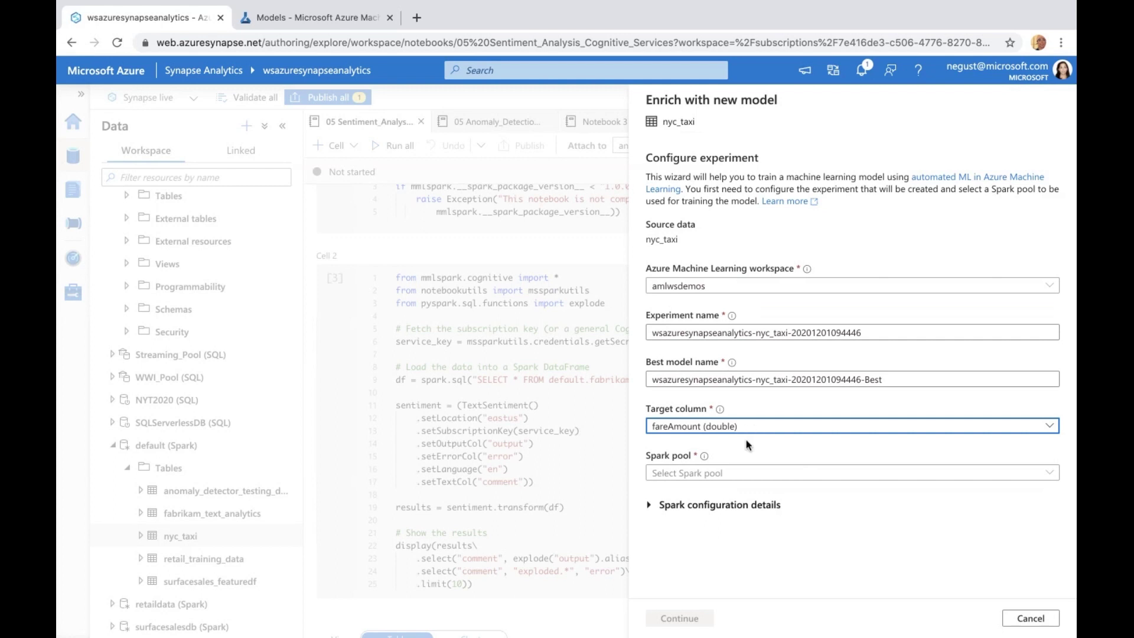
left_click(753, 475)
scroll(685, 608, "down", 3)
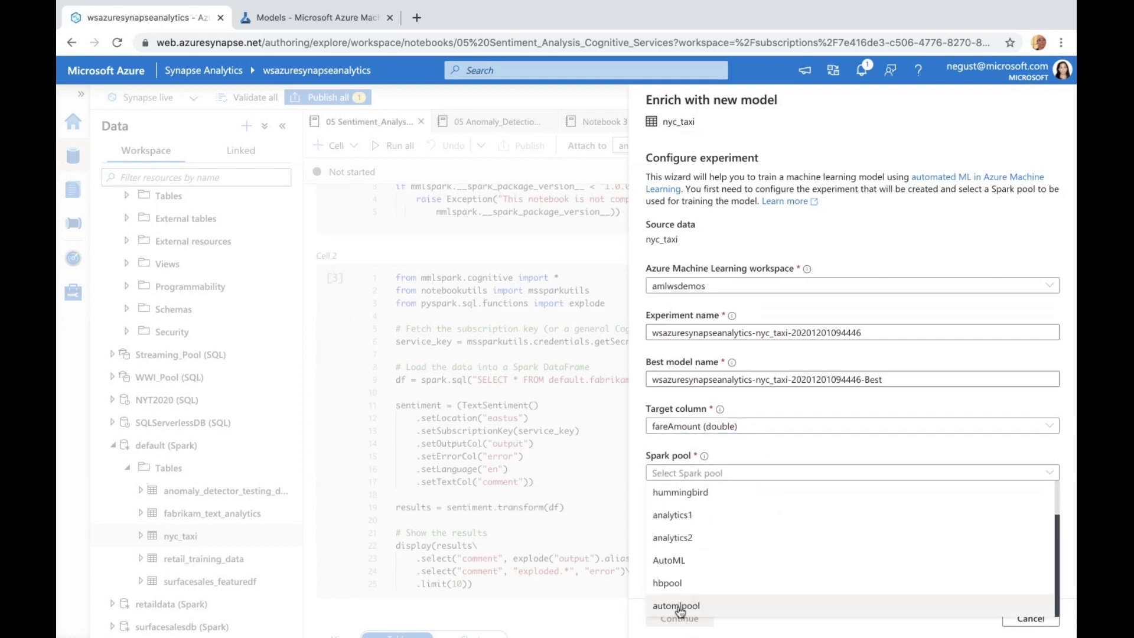
left_click(678, 607)
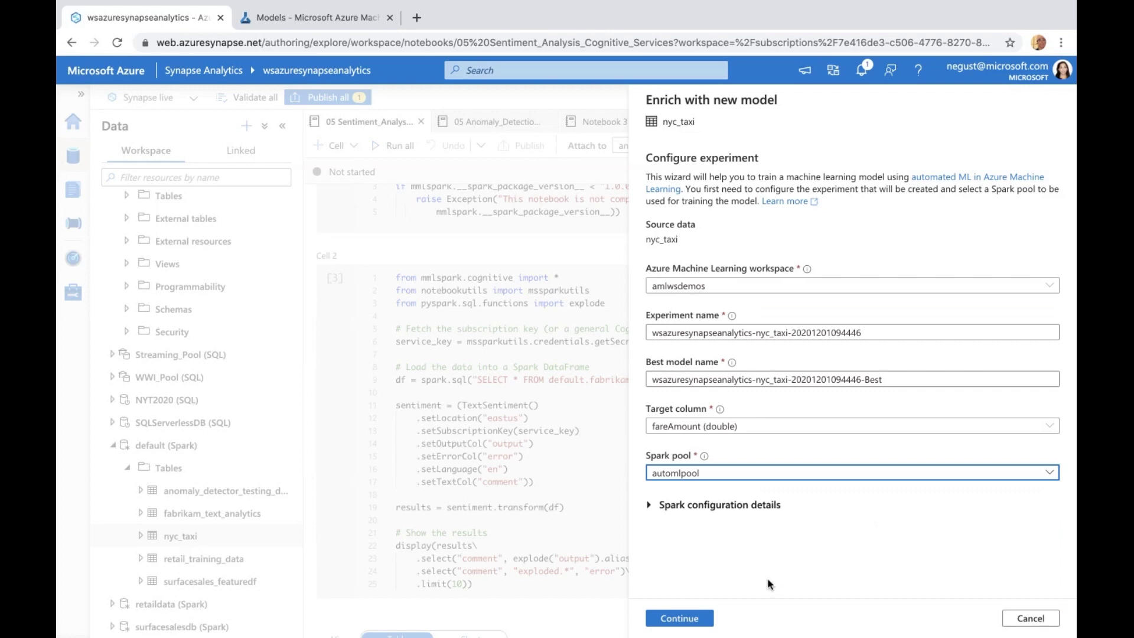
left_click(673, 620)
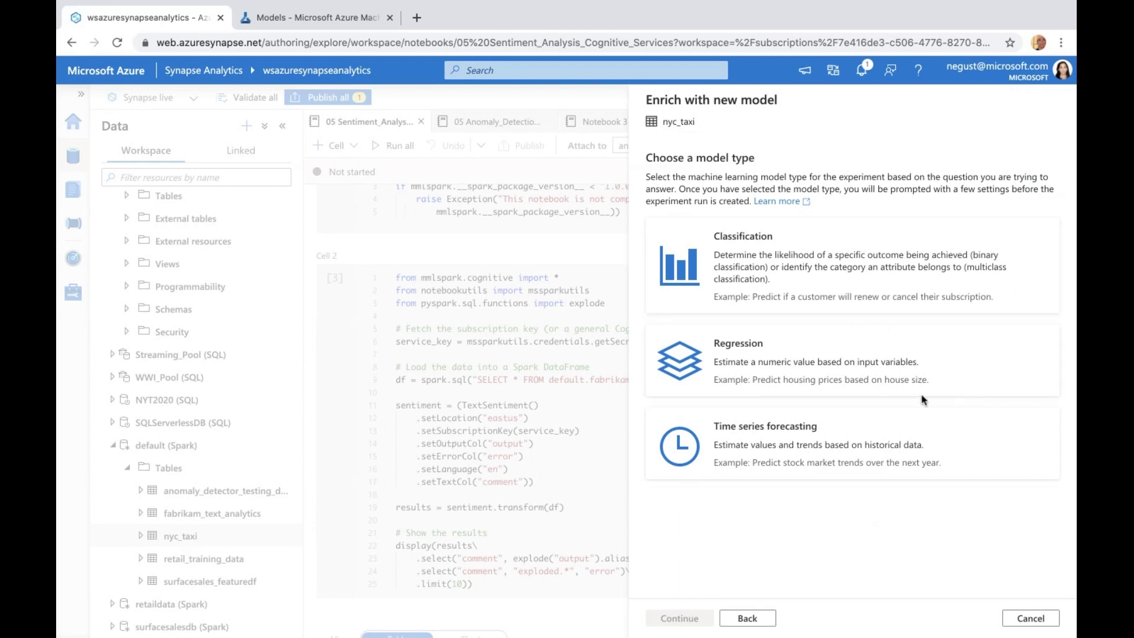
Configure a Regression model with a training job time of 0.5 hours and ONNX compatibility enabled, and open it in a notebook.
left_click(974, 366)
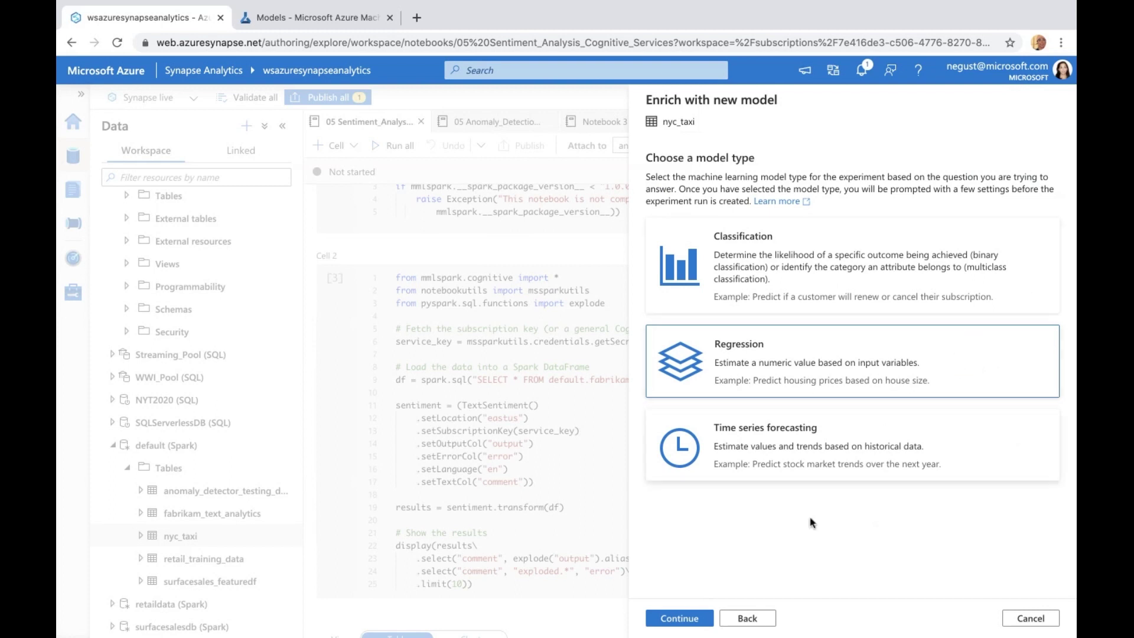
left_click(679, 619)
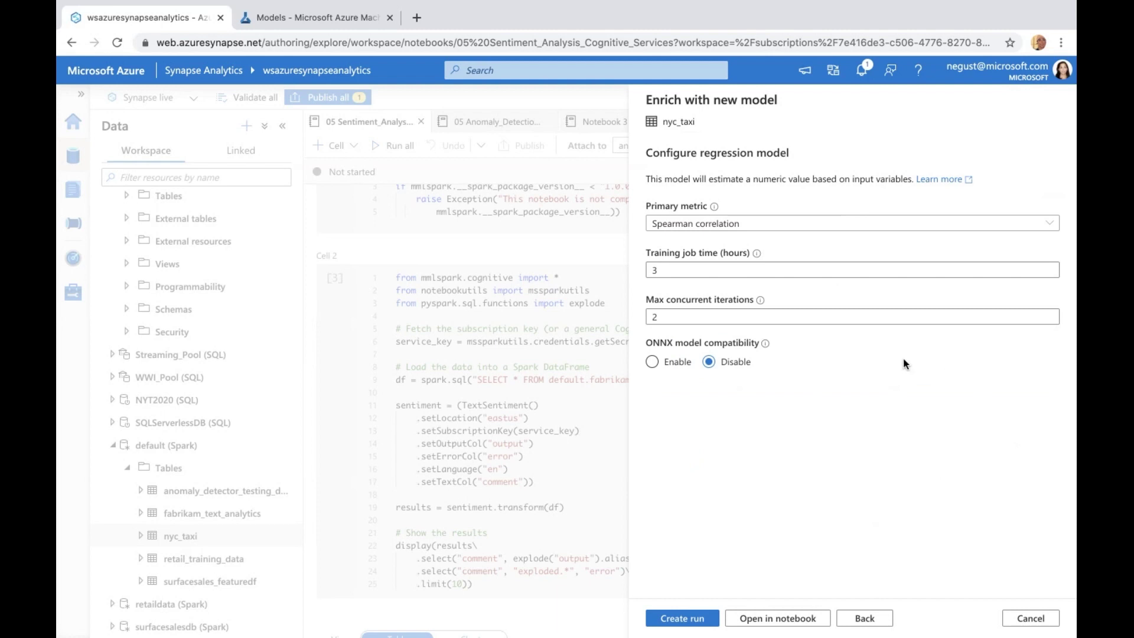
left_click(874, 270)
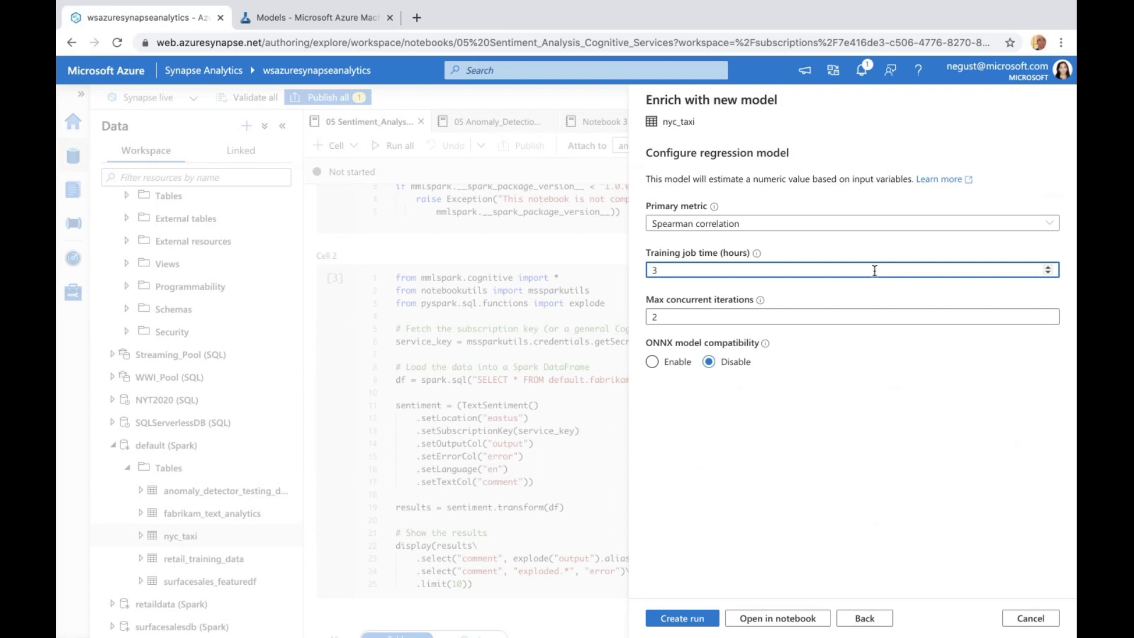
double_click(650, 270)
type("0.5")
left_click(652, 362)
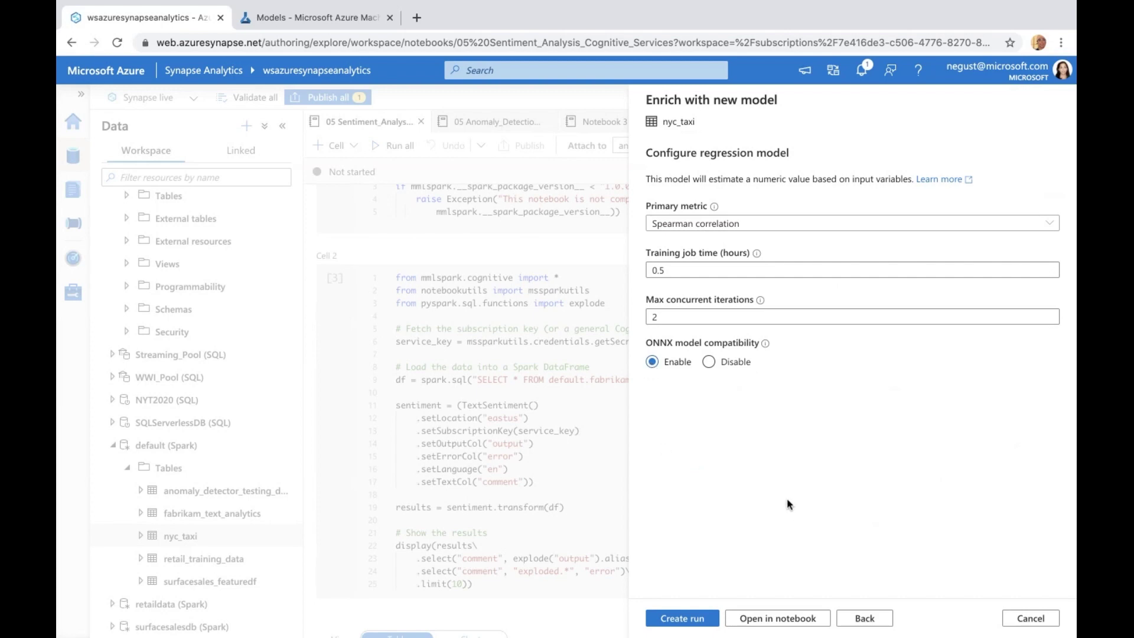
left_click(778, 618)
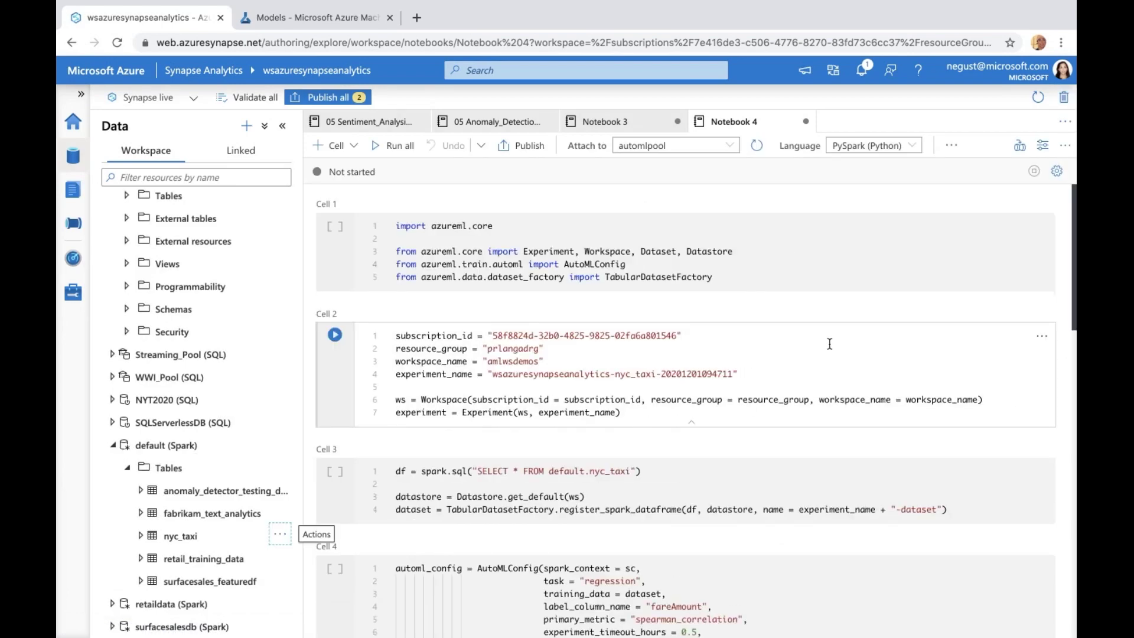
Examine the generated AutoML notebook's code and the registered models in the Azure Machine Learning model list, and return to Synapse.
scroll(818, 345, "down", 7)
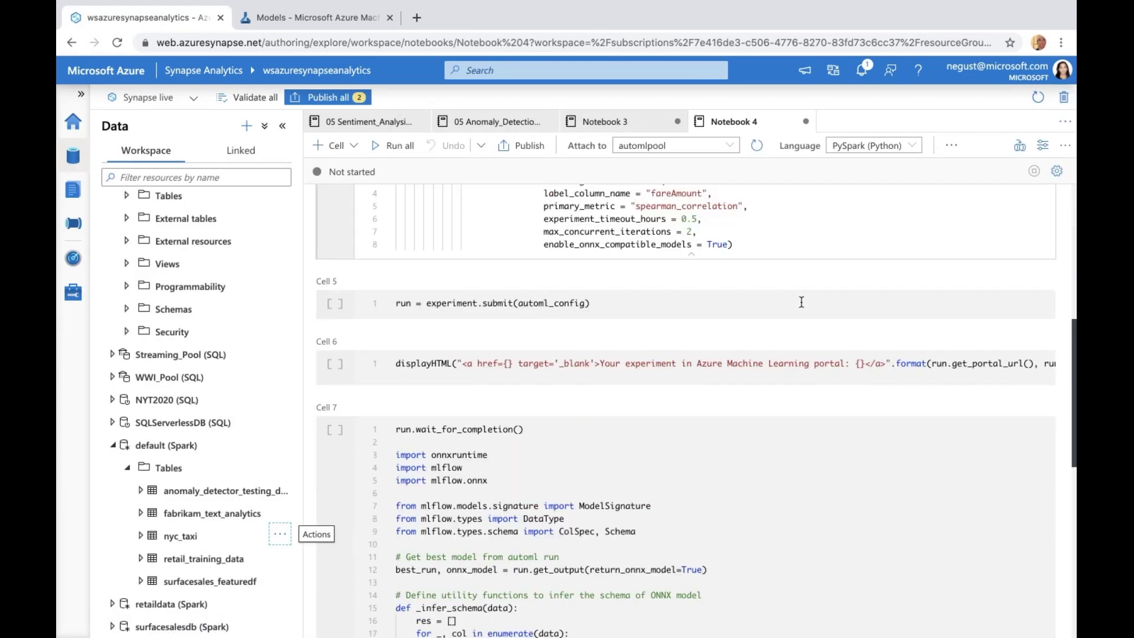
scroll(798, 450, "down", 2)
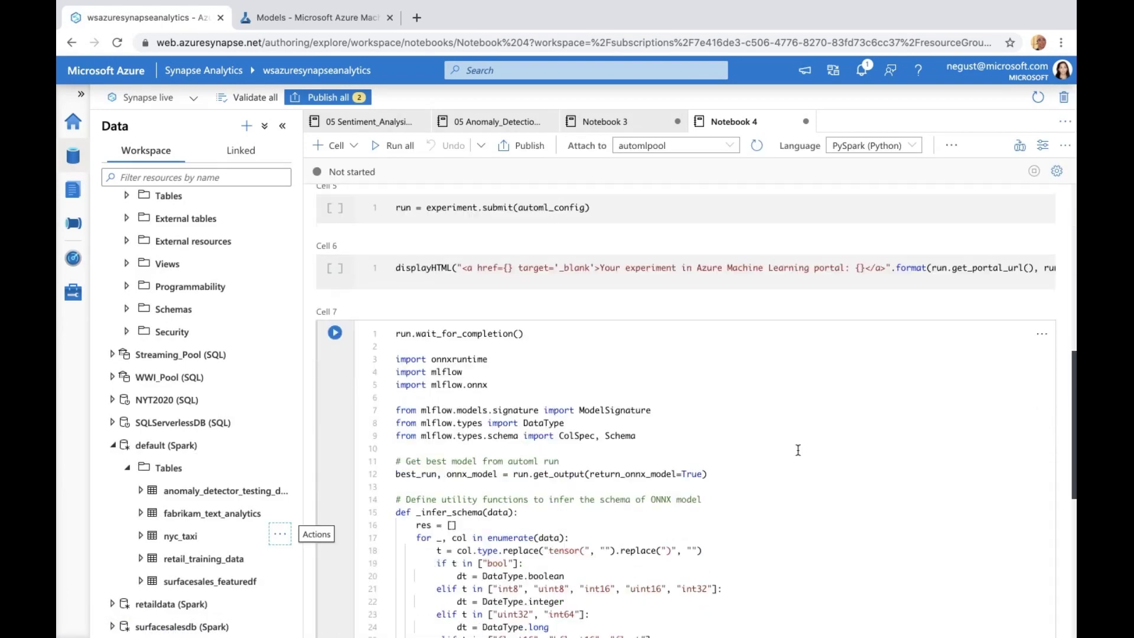
scroll(798, 450, "up", 1)
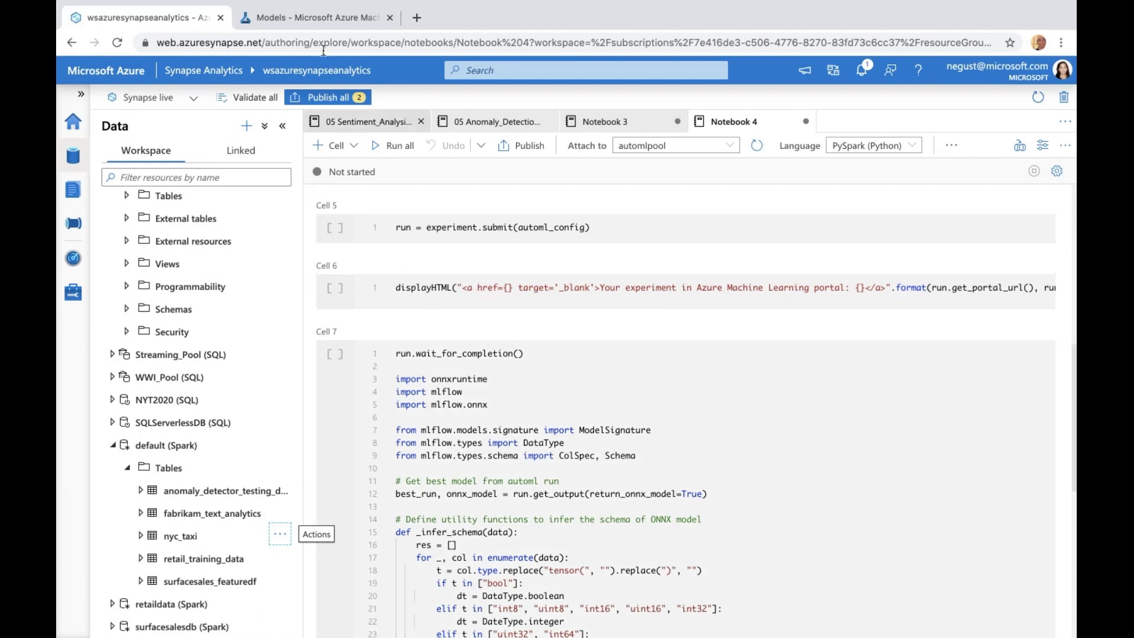
left_click(298, 18)
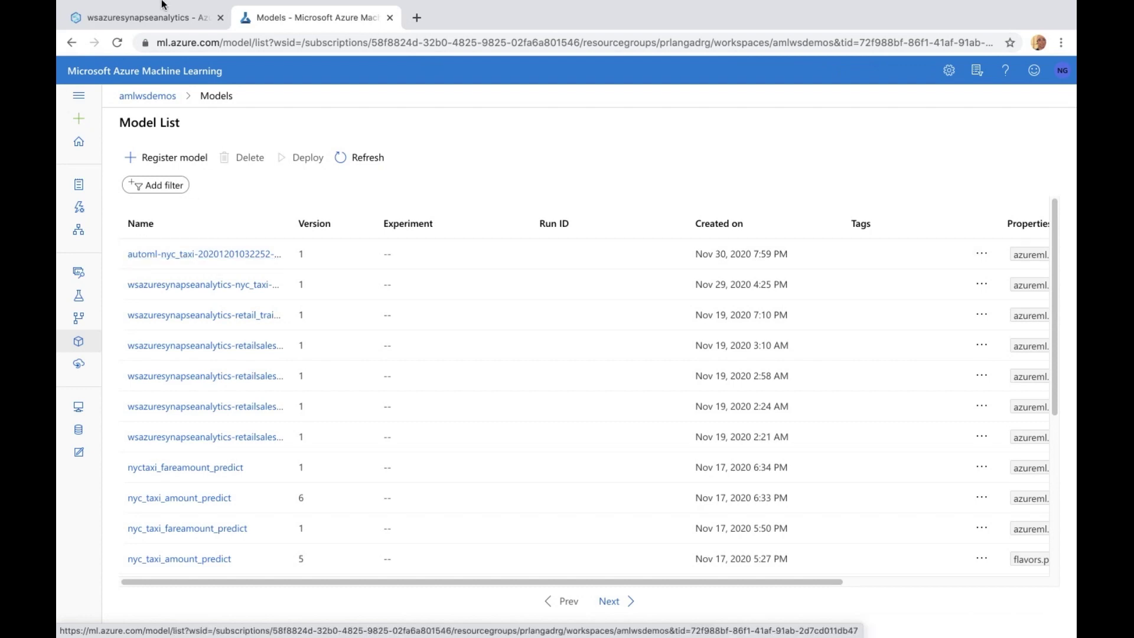
left_click(150, 17)
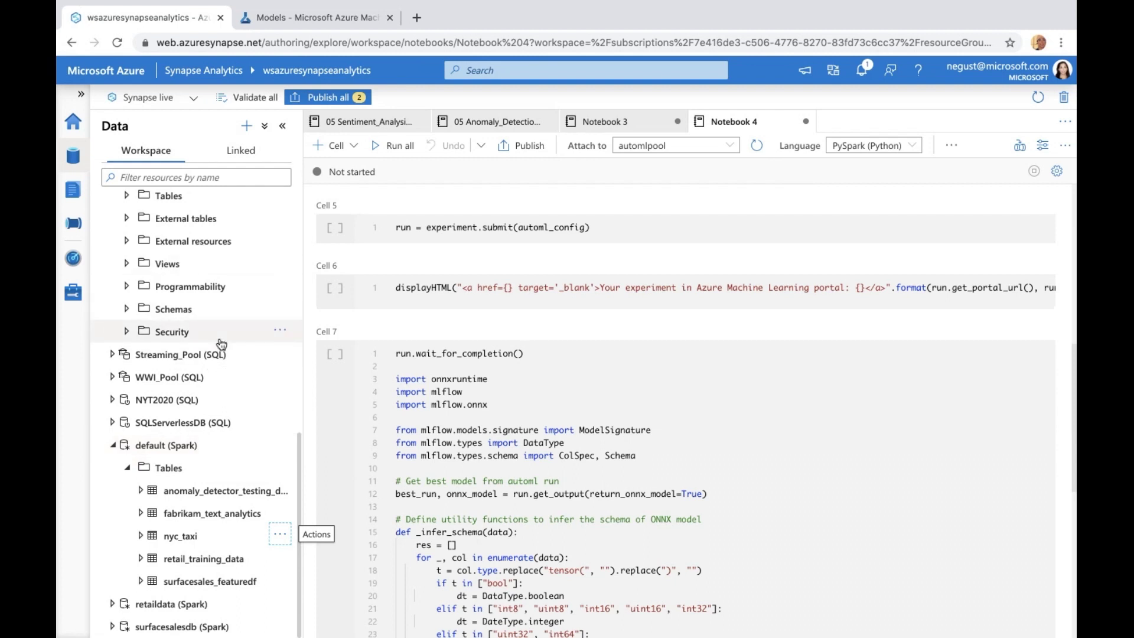
scroll(248, 355, "up", 8)
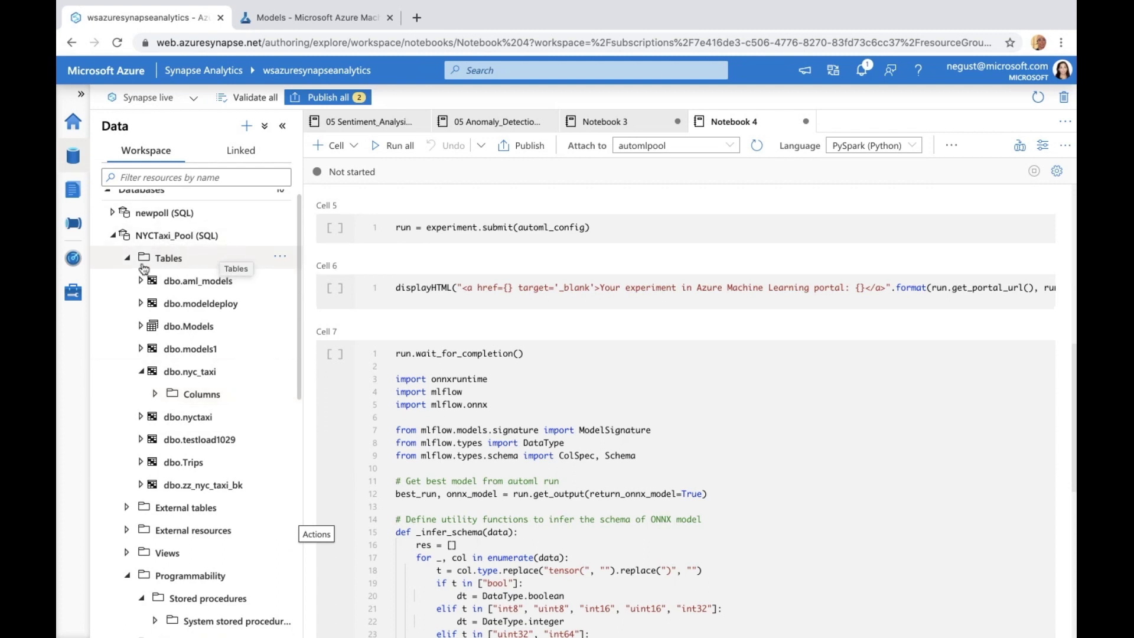
right_click(224, 380)
mouse_move(306, 490)
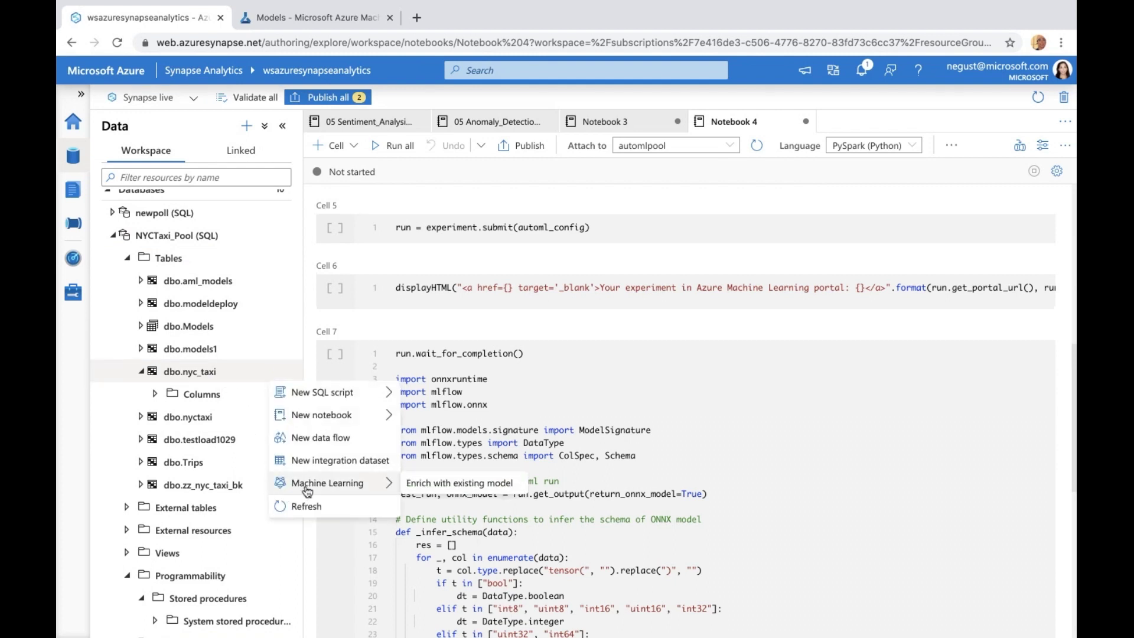
left_click(495, 488)
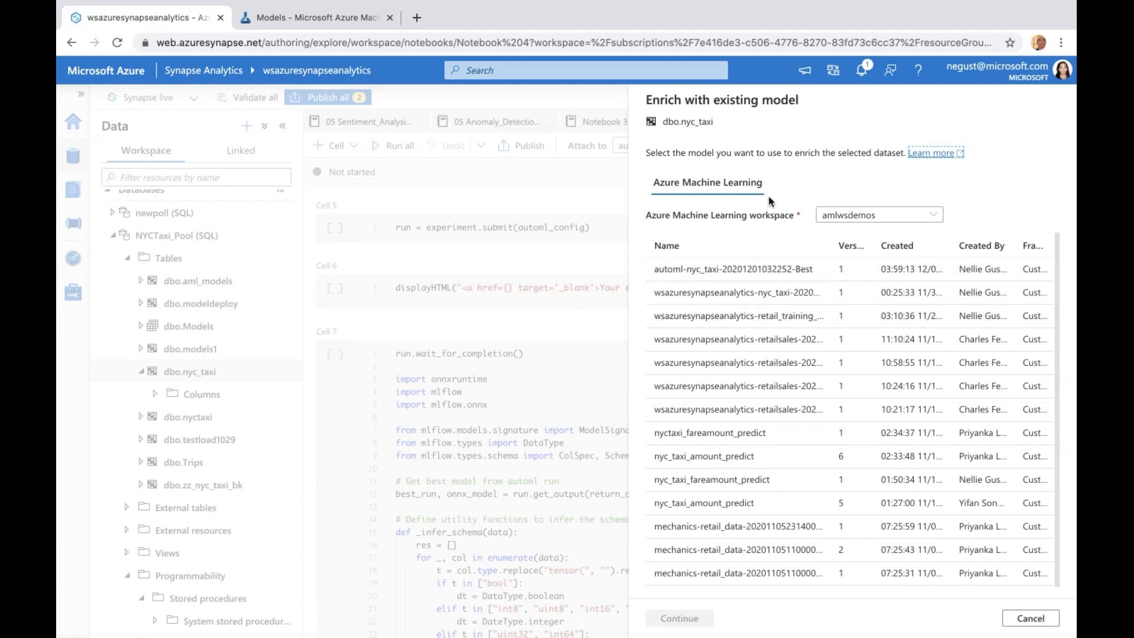
left_click(707, 270)
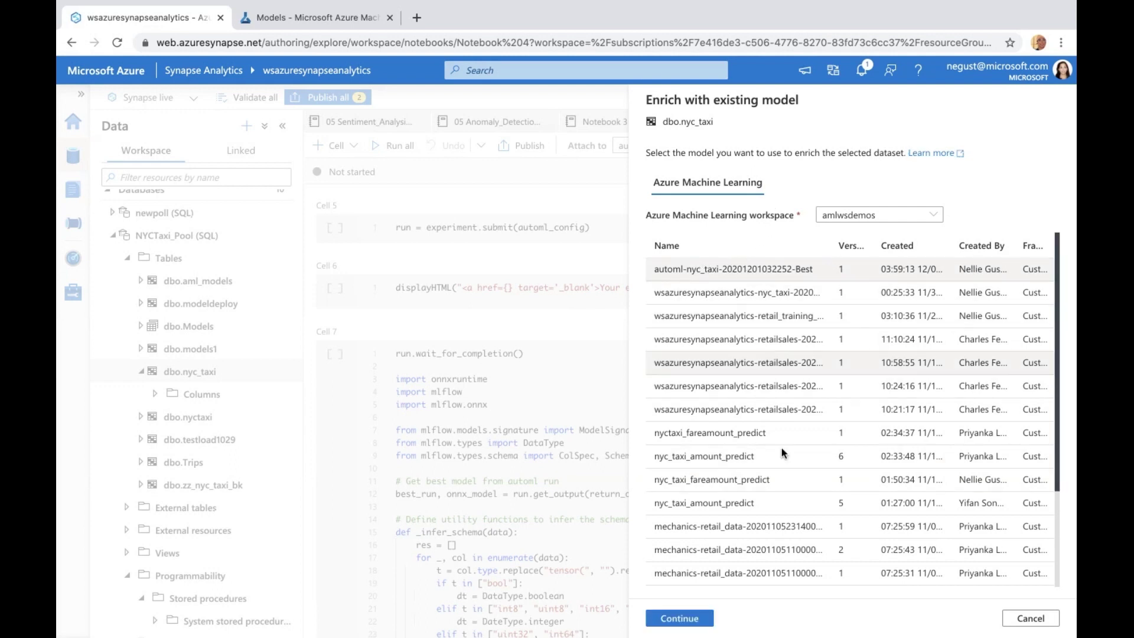
left_click(679, 618)
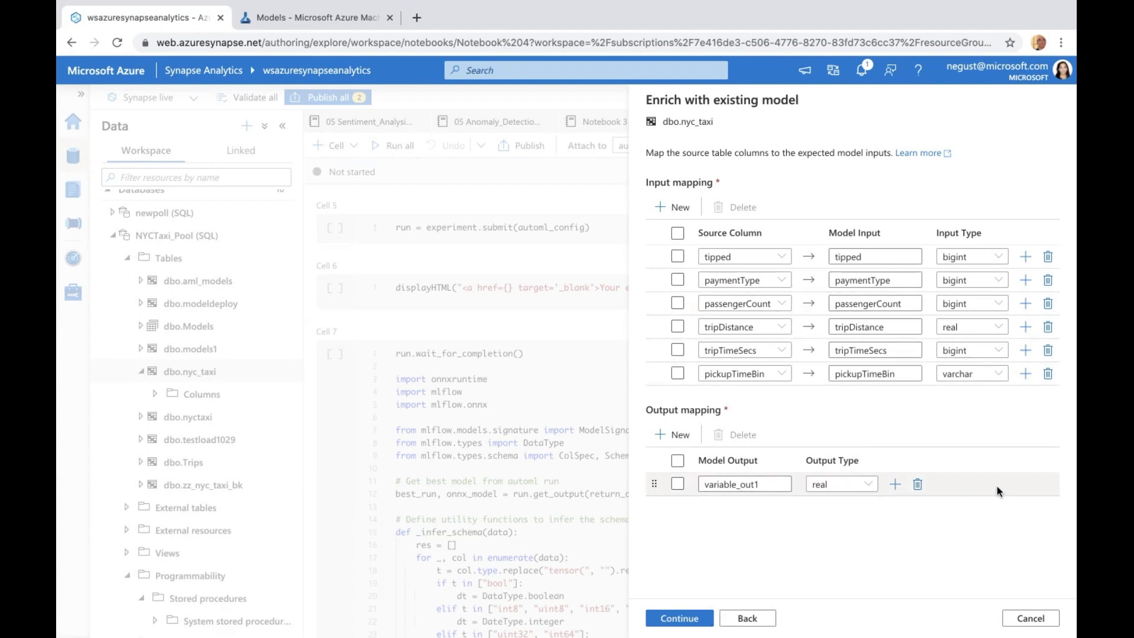
Accept the column mapping and deploy the model with stored procedure dbo.test_scoring and existing target table dbo.aml_models, opening the script.
left_click(672, 620)
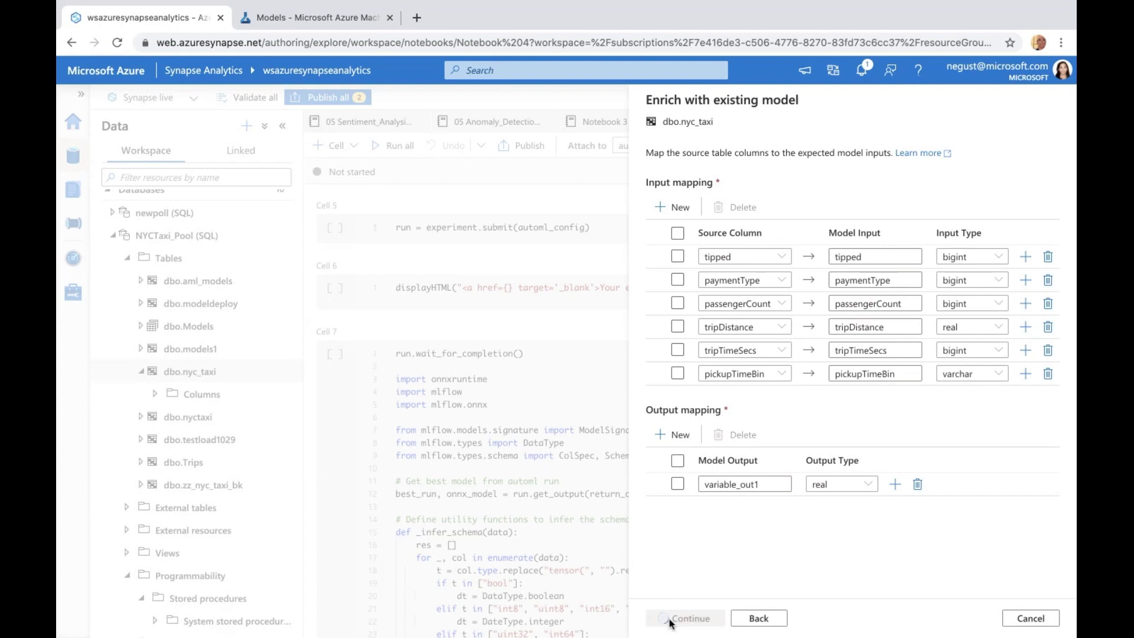
left_click(800, 228)
type("dbo.test_s")
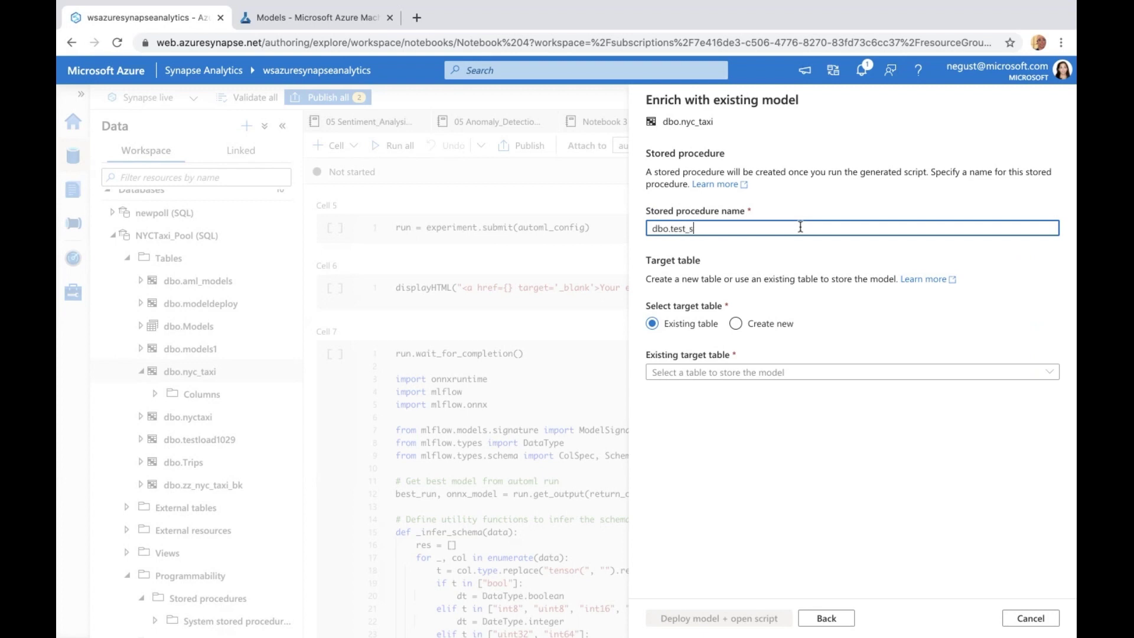
type("coring")
left_click(718, 376)
left_click(703, 437)
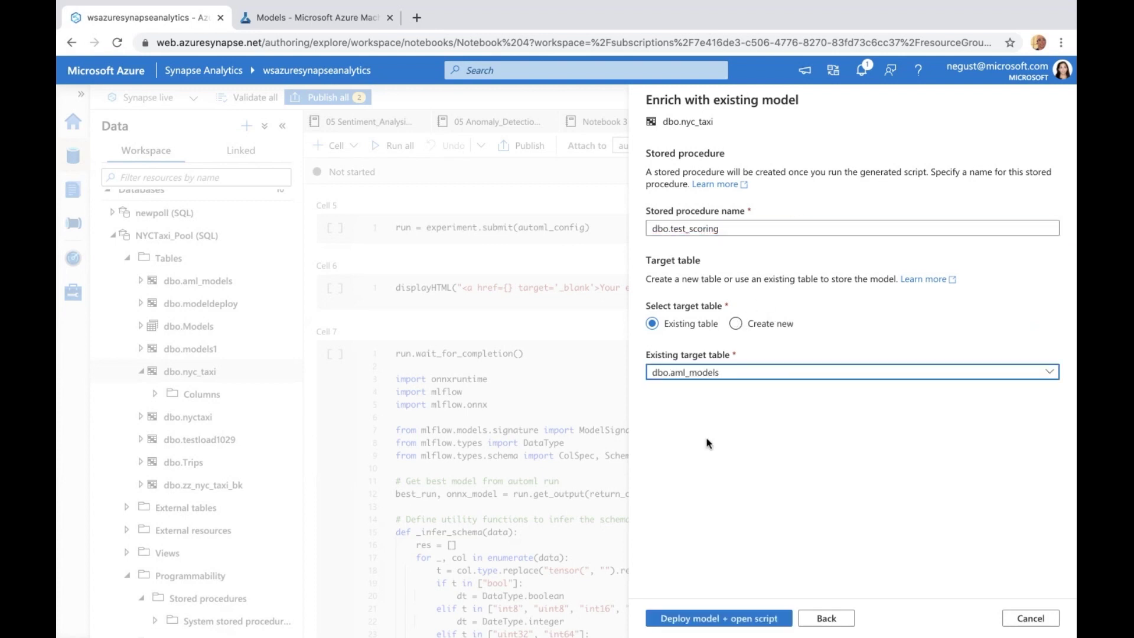
left_click(714, 620)
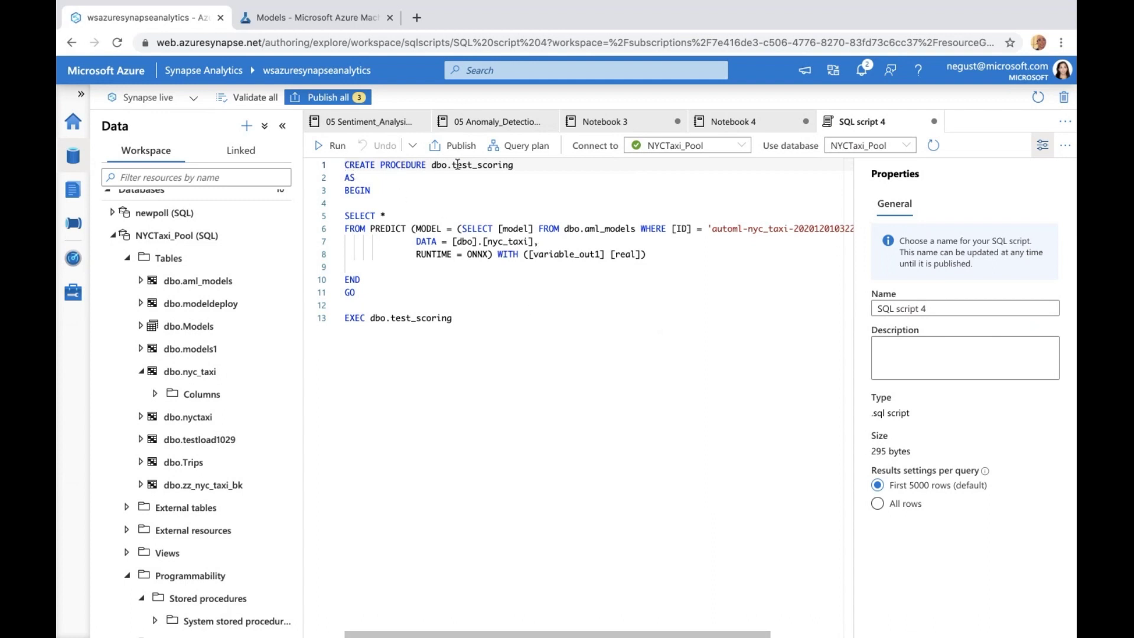
Review the PREDICT clause in the generated SQL script and run the script to create and execute dbo.test_scoring.
left_click_drag(370, 228, 452, 228)
left_click(452, 229)
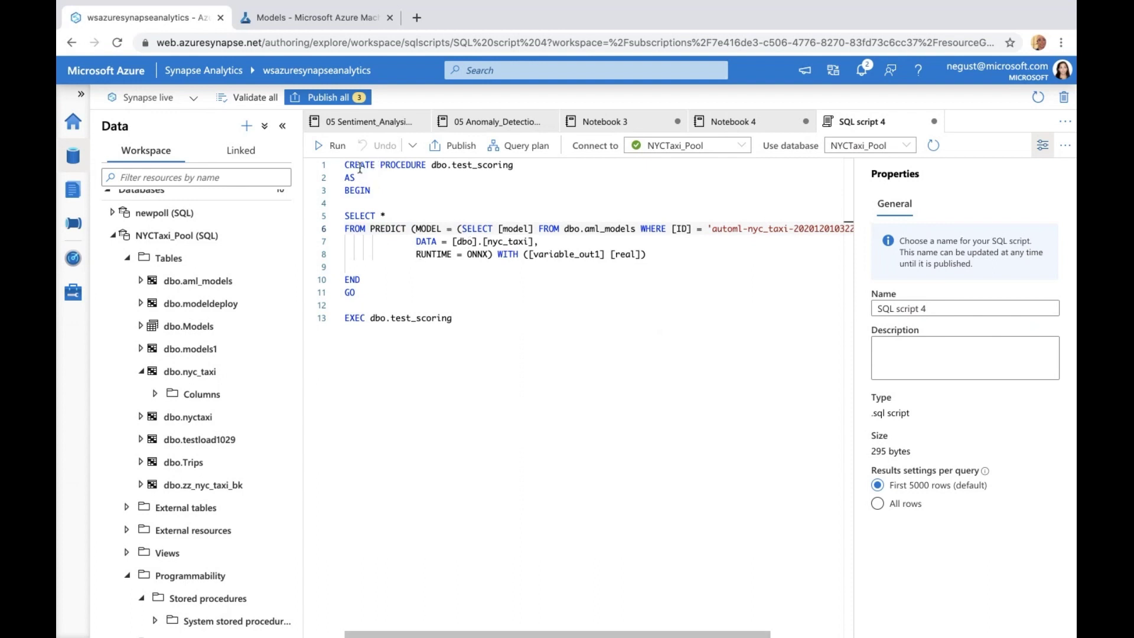
left_click(347, 164)
left_click(331, 146)
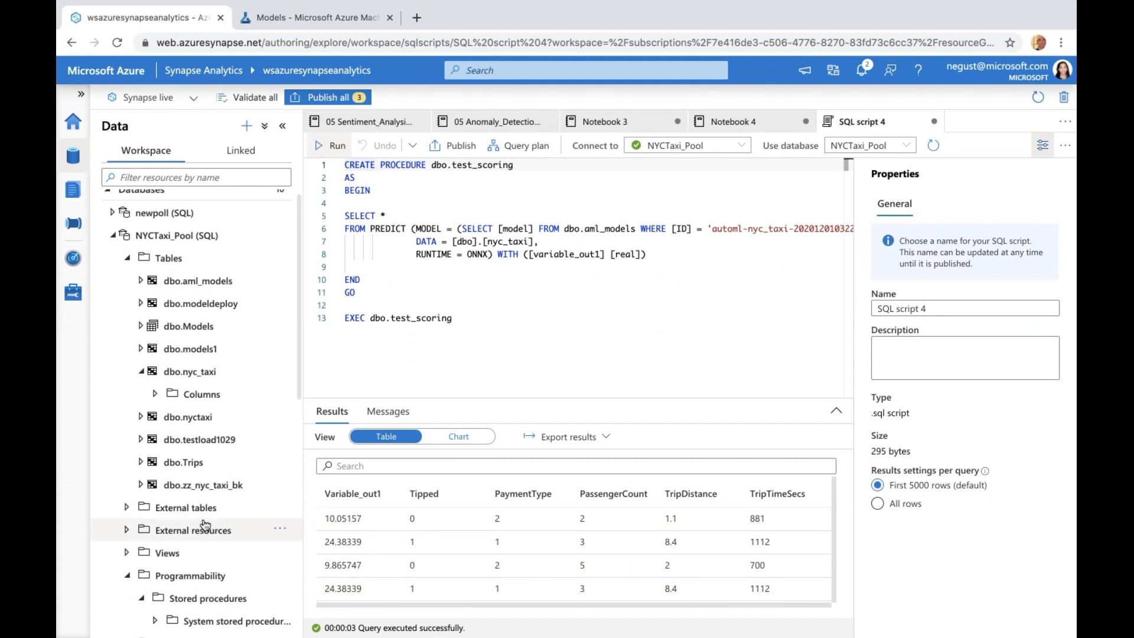
scroll(203, 521, "down", 10)
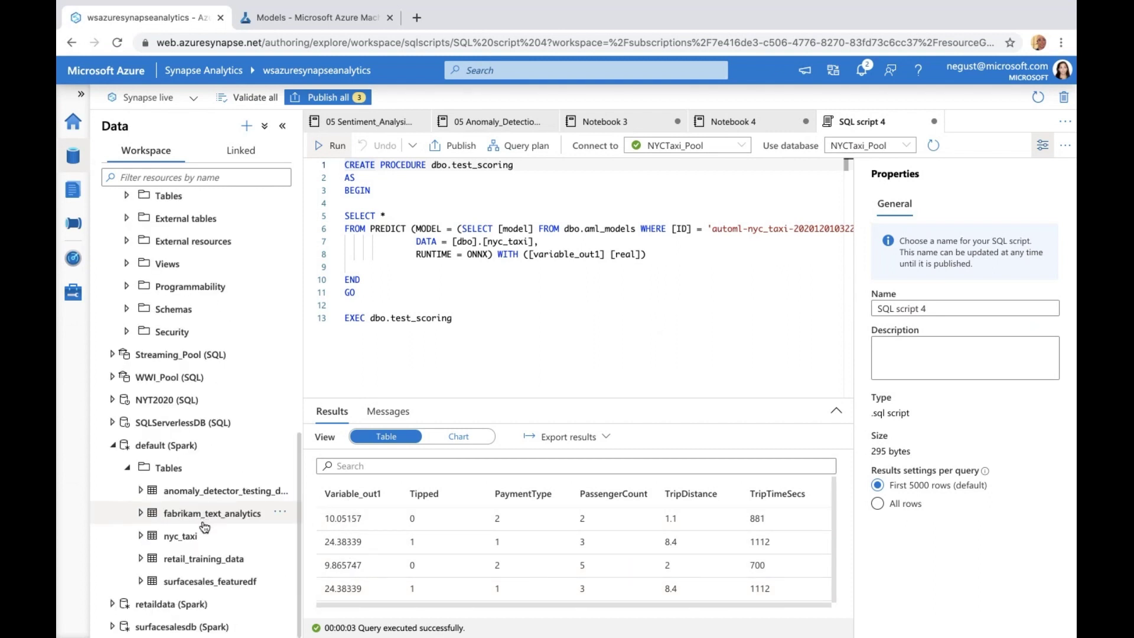